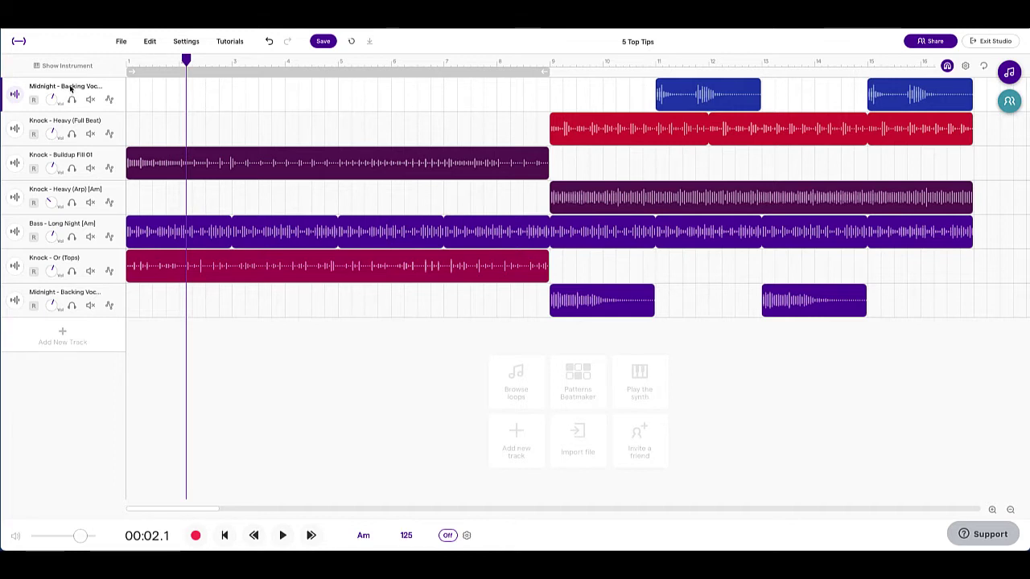
Step: Rename the top Midnight backing vocals track to 'Vocals - Cut 2'
{"action": "double_click", "coordinate": [70, 89]}
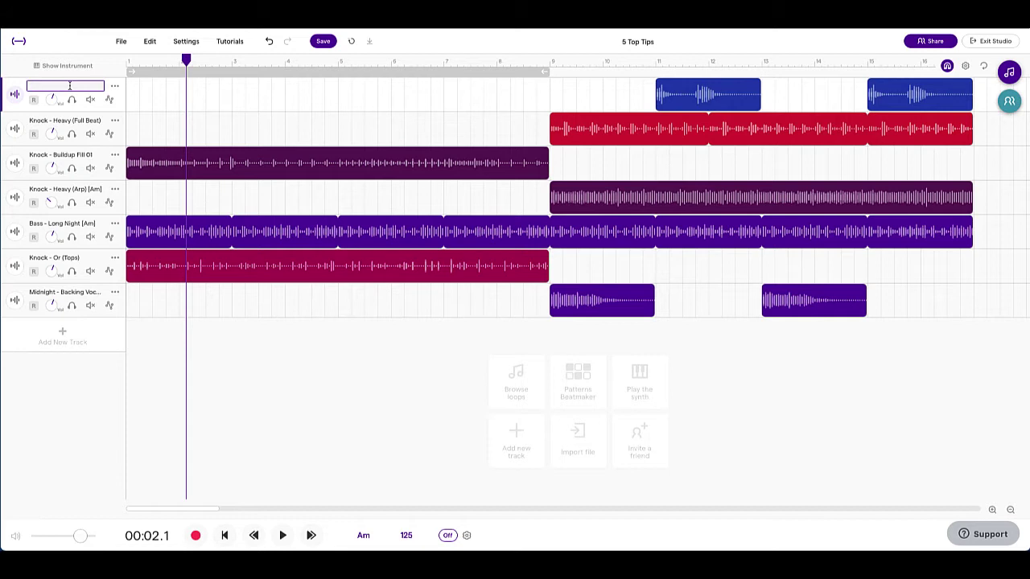
{"action": "type", "text": "Vocals - Cut 2"}
{"action": "key", "text": "Return"}
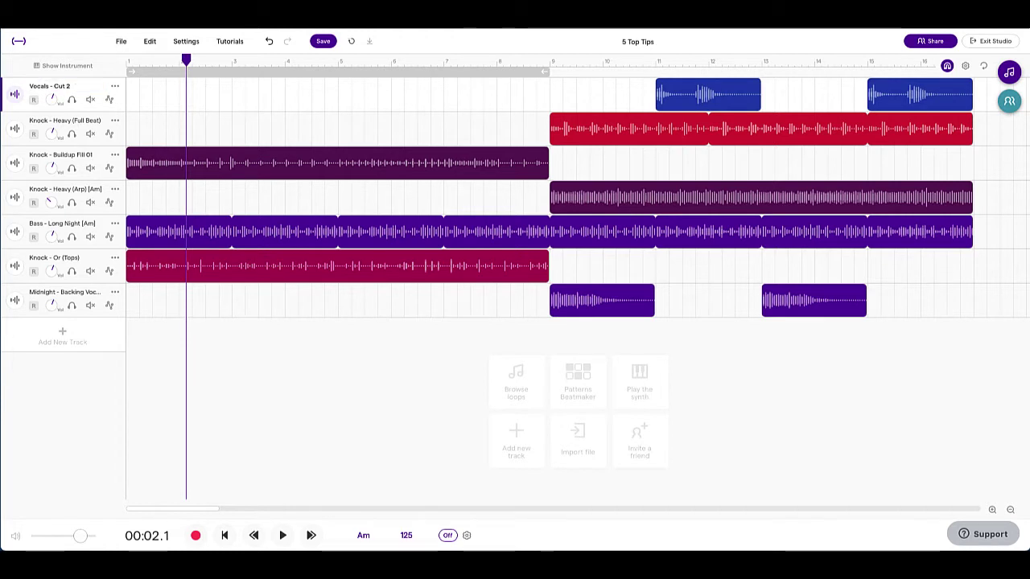
Step: Reopen Rename from the track's options menu and confirm the name unchanged
{"action": "left_click", "coordinate": [115, 89]}
{"action": "left_click", "coordinate": [160, 106]}
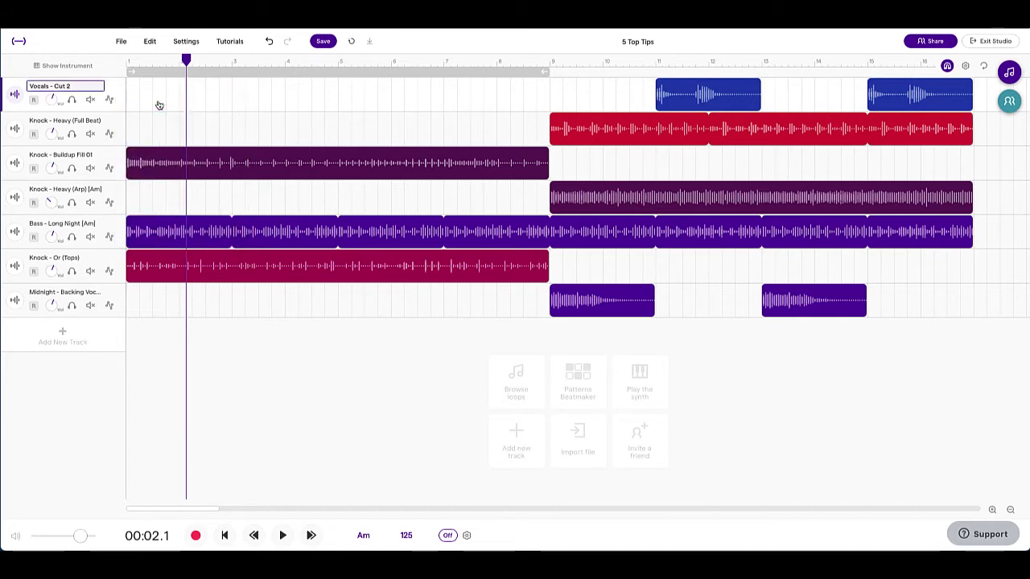
{"action": "key", "text": "Return"}
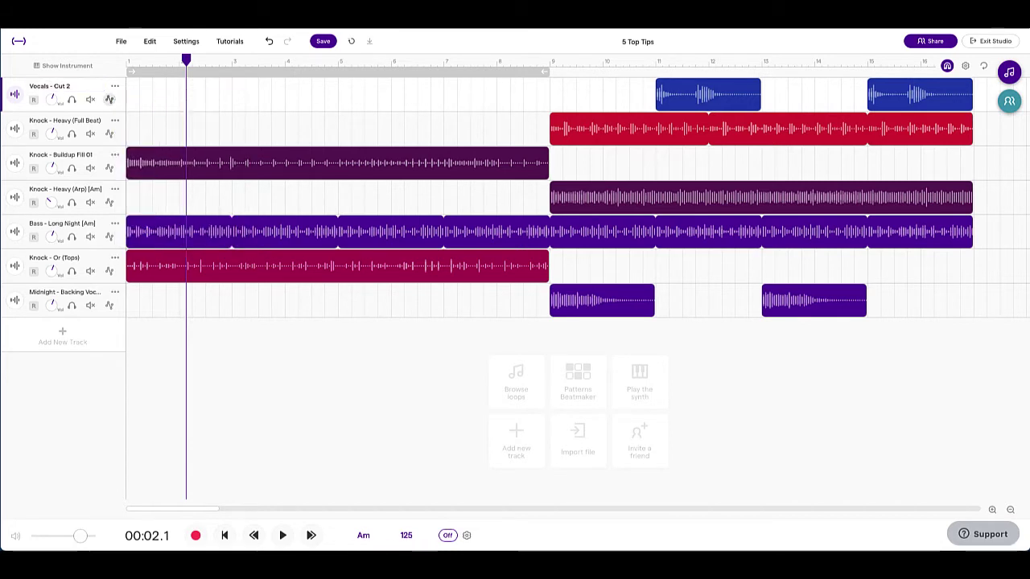
Step: Move the other backing vocals track to row two, rename it 'Vocals - Cut 1', and place Vocals - Cut 2 below it
{"action": "left_click", "coordinate": [70, 298]}
{"action": "left_click_drag", "start_coordinate": [70, 297], "coordinate": [91, 123]}
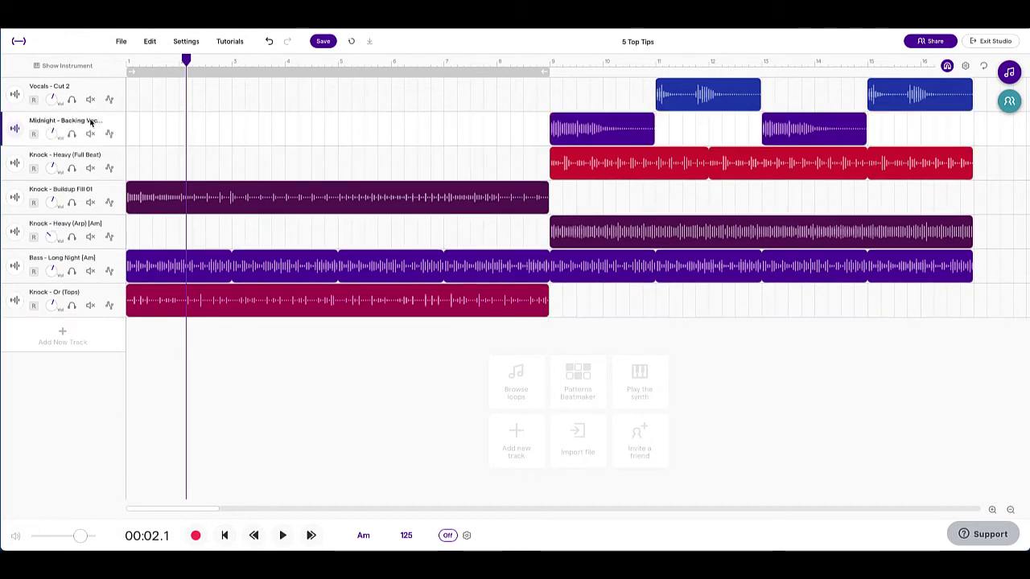
{"action": "double_click", "coordinate": [91, 122]}
{"action": "type", "text": "Vocal"}
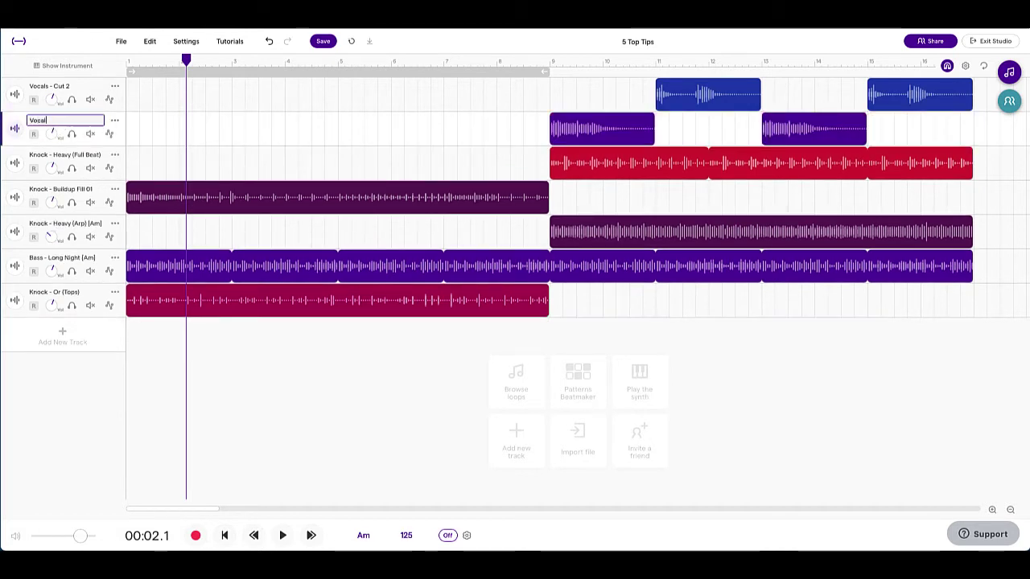
{"action": "type", "text": "s - Cut 1"}
{"action": "key", "text": "Return"}
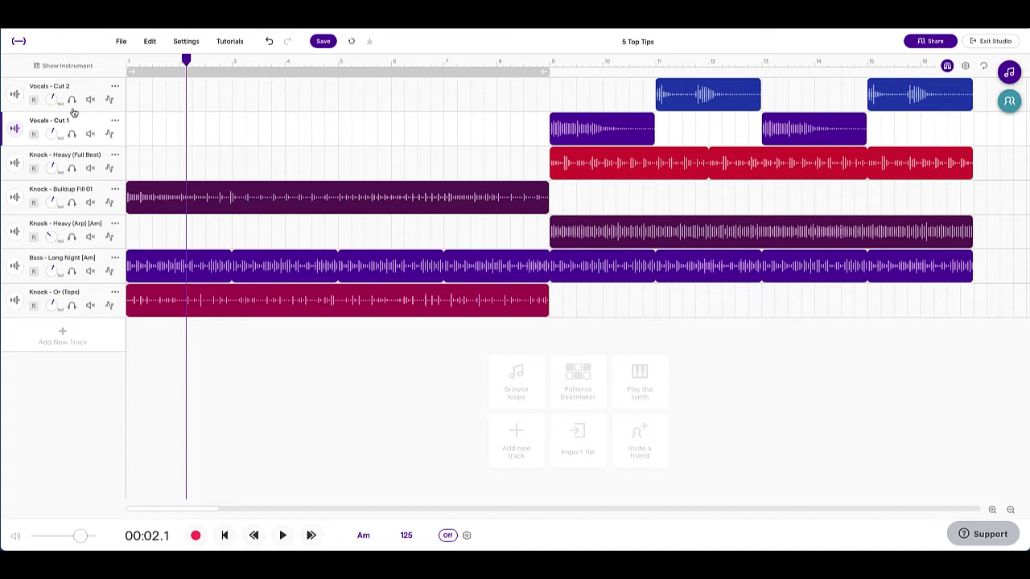
{"action": "left_click_drag", "start_coordinate": [89, 86], "coordinate": [87, 153]}
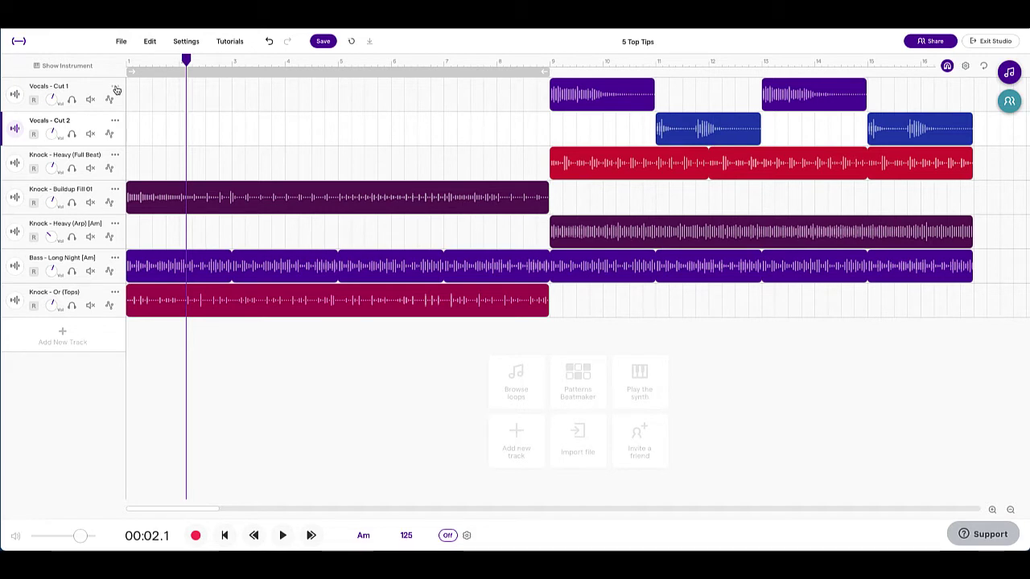
Step: Set the Vocals - Cut 1 and Vocals - Cut 2 track colours to orange
{"action": "left_click", "coordinate": [116, 87]}
{"action": "mouse_move", "coordinate": [165, 237]}
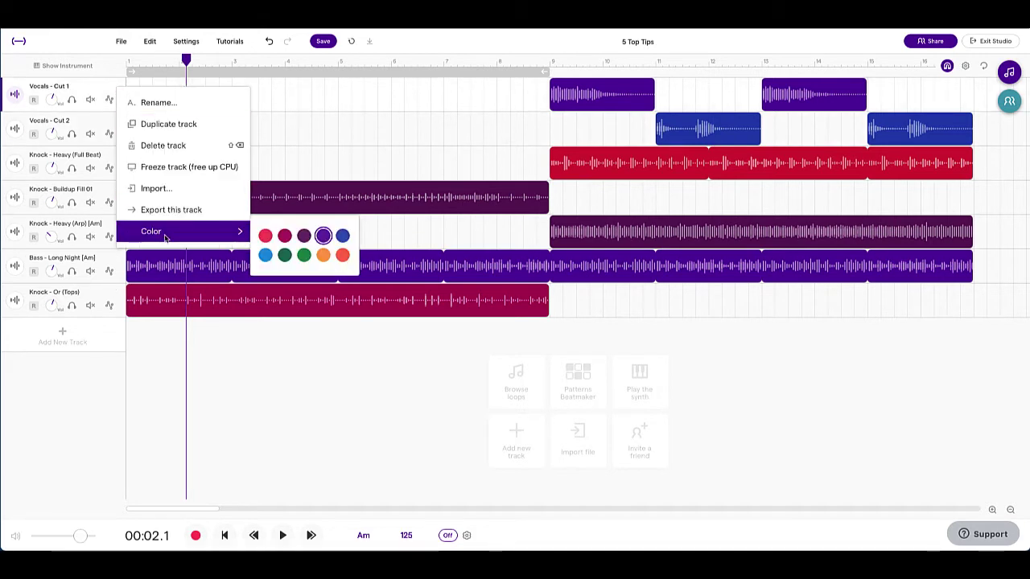
{"action": "left_click", "coordinate": [323, 255]}
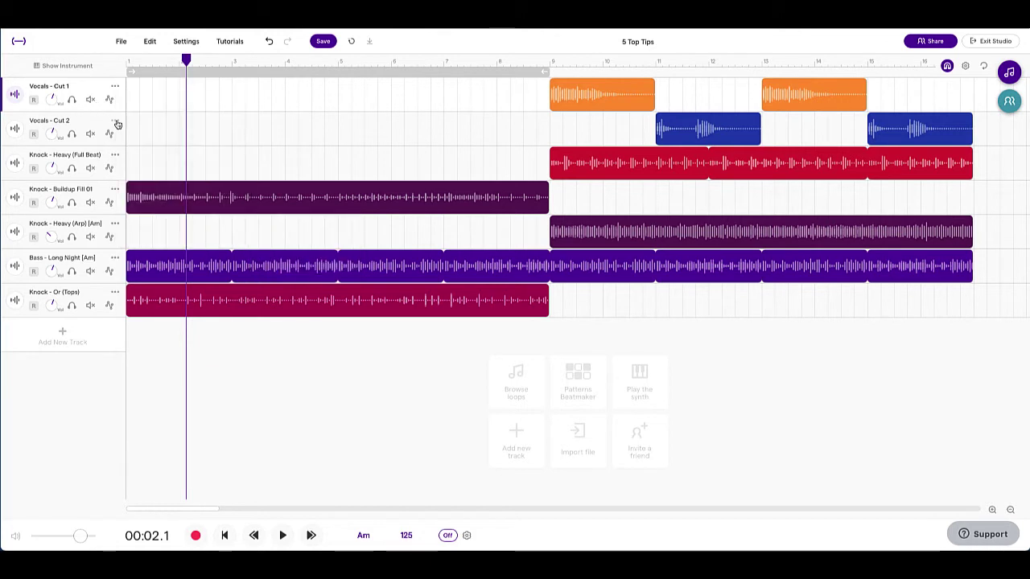
{"action": "left_click", "coordinate": [117, 124]}
{"action": "mouse_move", "coordinate": [184, 267]}
{"action": "left_click", "coordinate": [323, 290]}
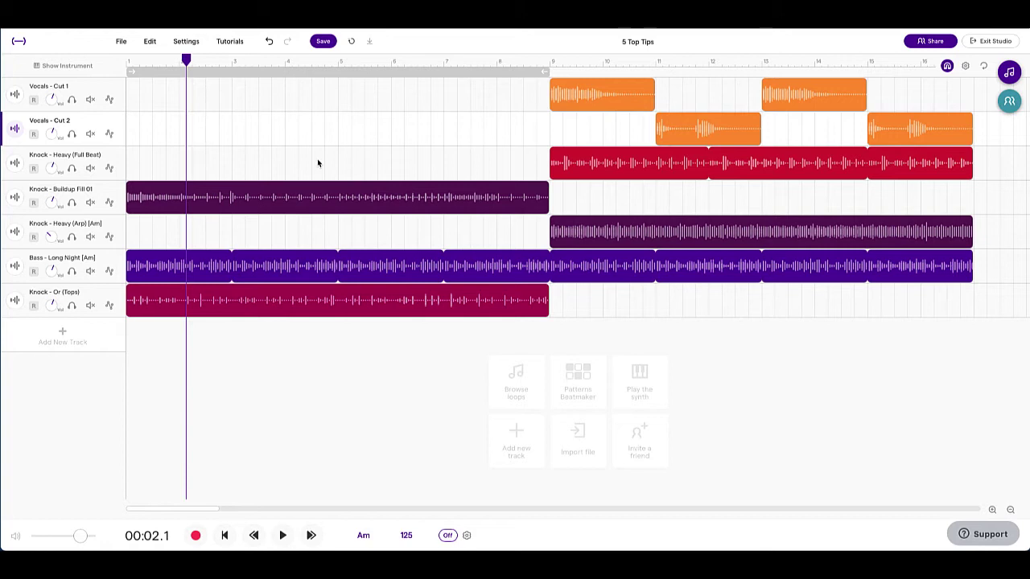
Step: Rename the Knock tracks to 'Drum - Tops', 'Drum - Build Up' and 'Drum - Groove'
{"action": "double_click", "coordinate": [54, 293]}
{"action": "type", "text": "Drum - Tops"}
{"action": "key", "text": "Return"}
{"action": "double_click", "coordinate": [61, 189]}
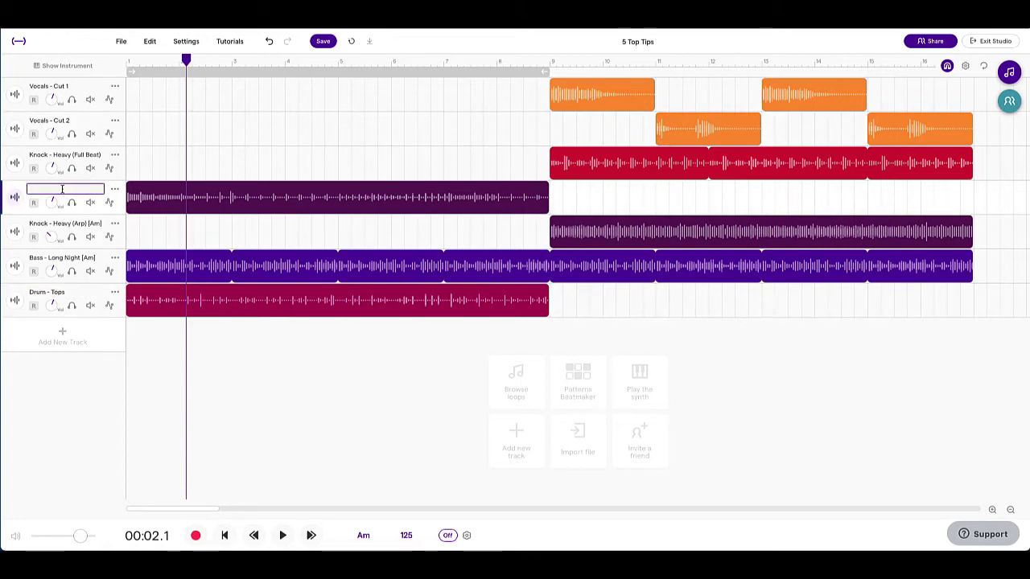
{"action": "type", "text": "Drum - Build Up"}
{"action": "key", "text": "Return"}
{"action": "double_click", "coordinate": [64, 154]}
{"action": "type", "text": "Drum - Groove"}
{"action": "key", "text": "Return"}
Step: Drag the three drum tracks up to the top of the arrangement
{"action": "left_click_drag", "start_coordinate": [48, 155], "coordinate": [48, 86]}
{"action": "left_click_drag", "start_coordinate": [51, 189], "coordinate": [52, 154]}
{"action": "left_click_drag", "start_coordinate": [47, 292], "coordinate": [47, 120]}
Step: Colour the Drum - Tops and Drum - Build Up clips blue and set the playhead near bar 4
{"action": "left_click", "coordinate": [115, 121]}
{"action": "left_click", "coordinate": [340, 264]}
{"action": "left_click", "coordinate": [115, 155]}
{"action": "left_click", "coordinate": [340, 300]}
{"action": "left_click", "coordinate": [299, 230]}
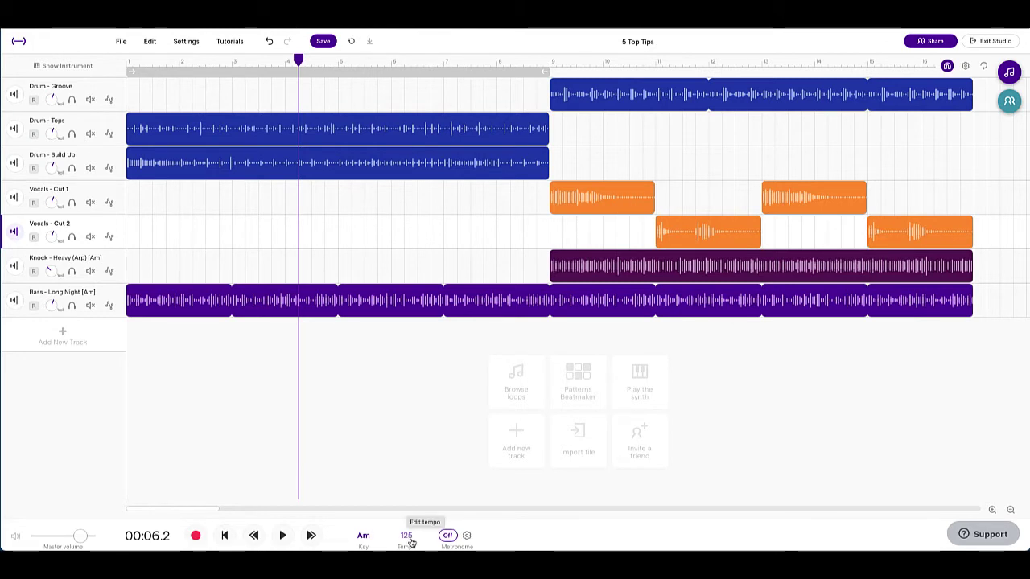
Step: Glance at the tempo settings, then start playback from the start of bar 9
{"action": "left_click", "coordinate": [407, 537]}
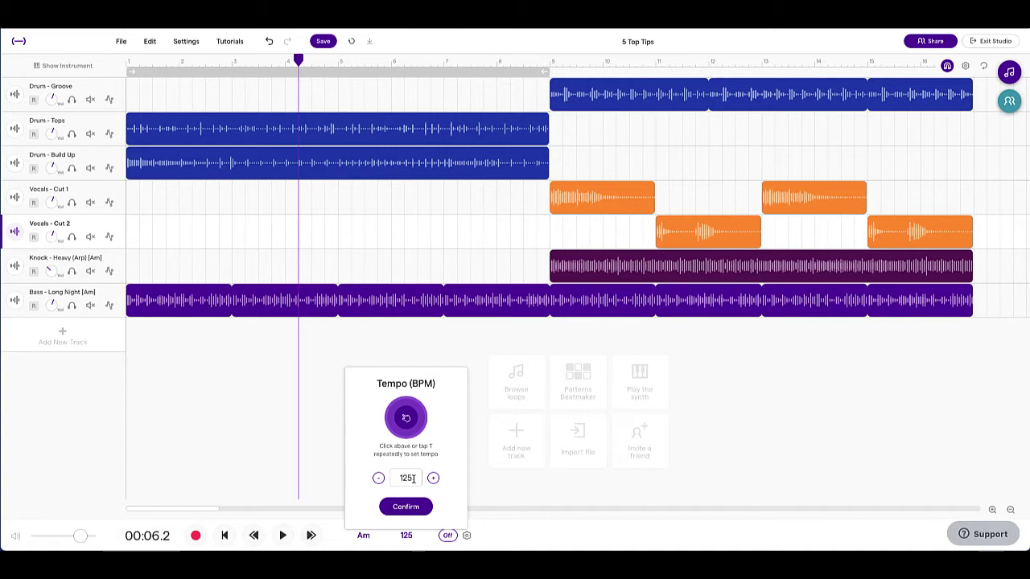
{"action": "left_click", "coordinate": [551, 61]}
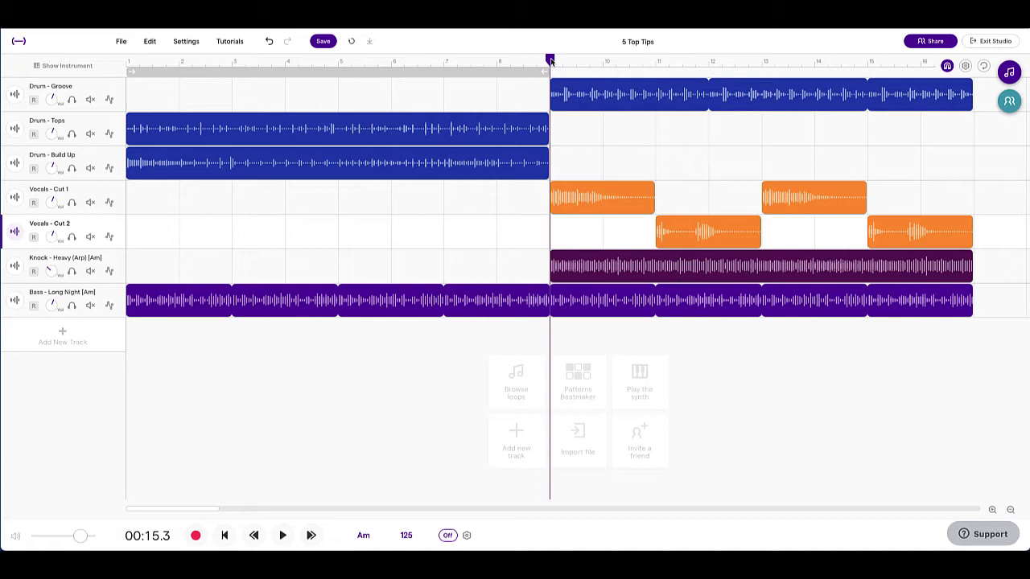
{"action": "key", "text": "space"}
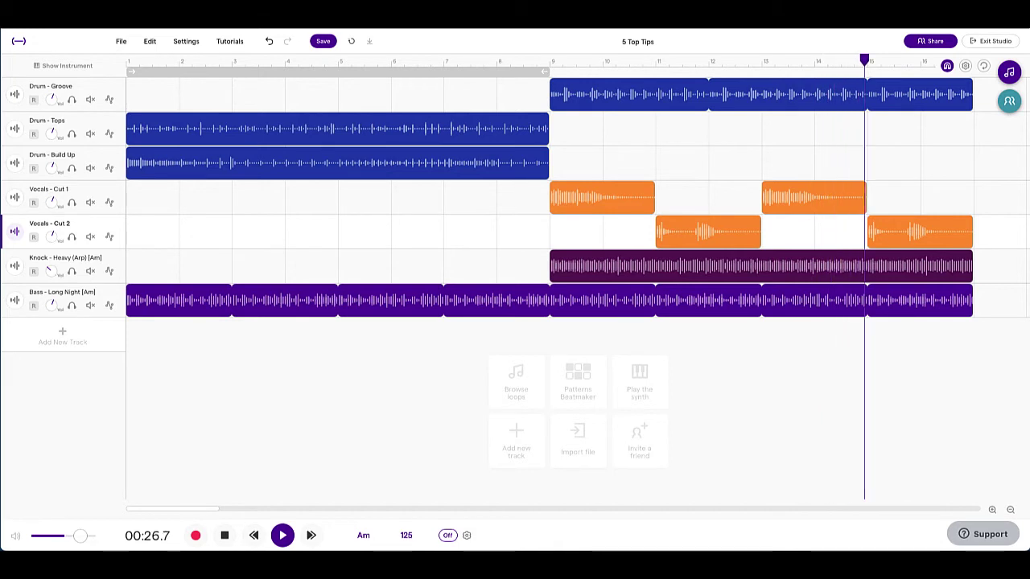
Step: Change the project tempo from 125 to 140 BPM and adjust the audio to match
{"action": "left_click", "coordinate": [406, 535]}
{"action": "left_click", "coordinate": [414, 478]}
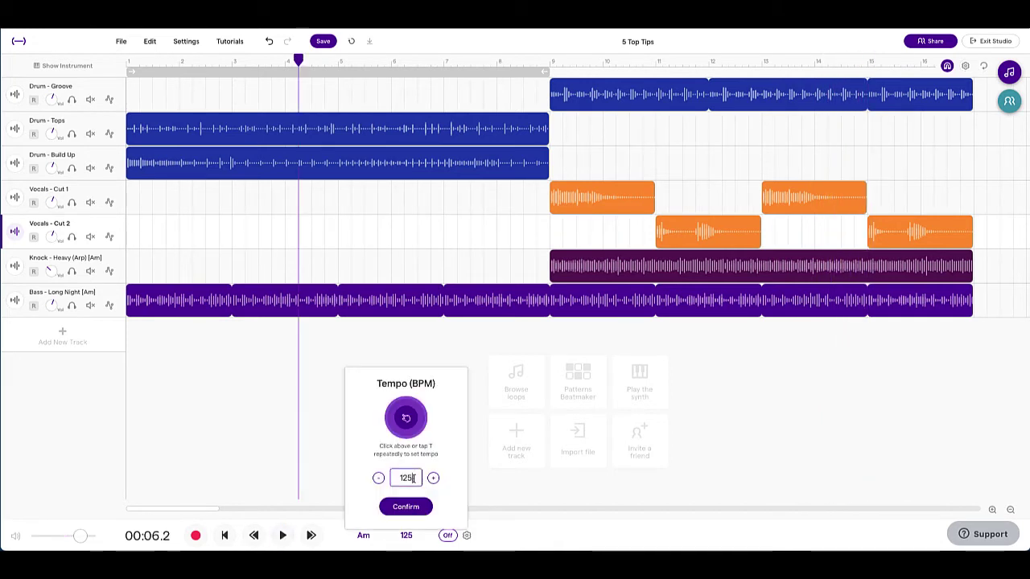
{"action": "left_click_drag", "start_coordinate": [414, 478], "coordinate": [397, 478]}
{"action": "type", "text": "1"}
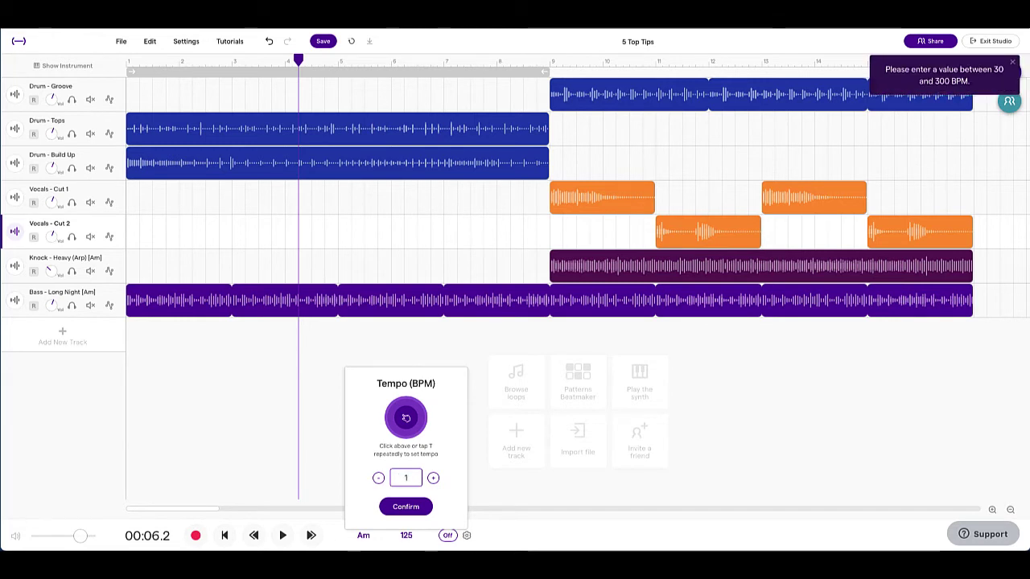
{"action": "type", "text": "40"}
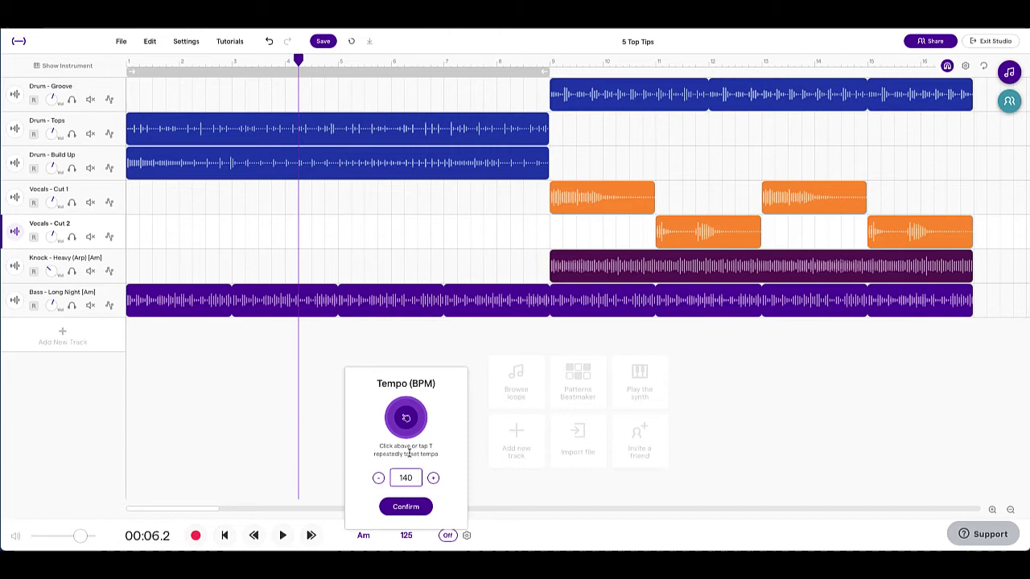
{"action": "left_click", "coordinate": [406, 508]}
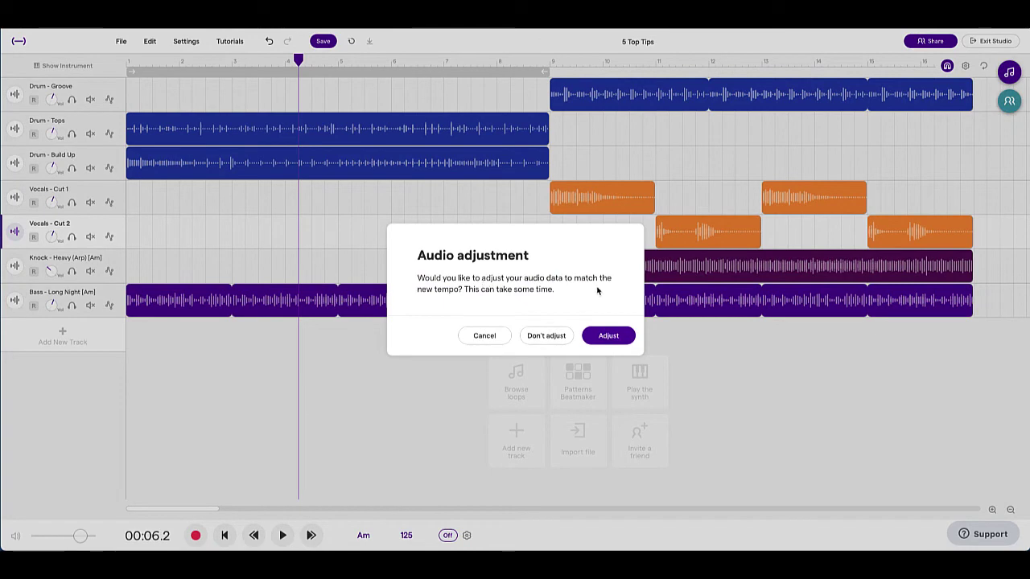
{"action": "left_click", "coordinate": [610, 341]}
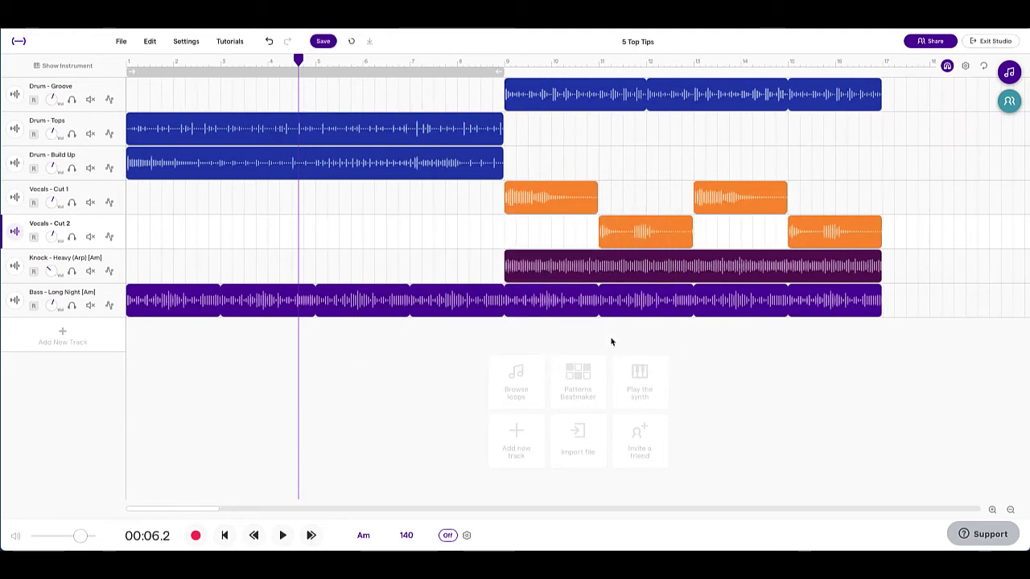
Step: Play the 140 BPM arrangement from bar 9, then stop playback
{"action": "left_click", "coordinate": [504, 62]}
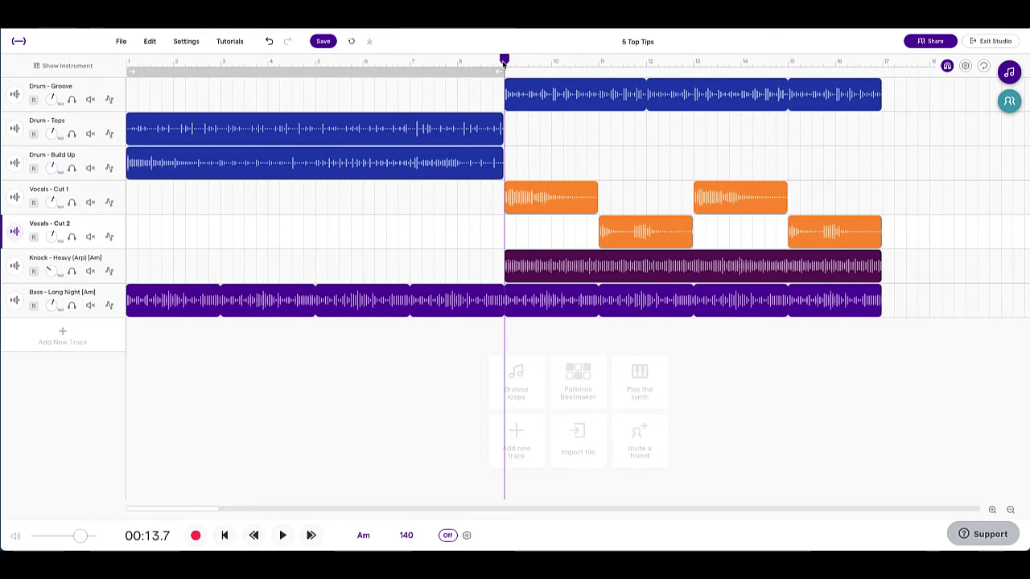
{"action": "left_click", "coordinate": [282, 535]}
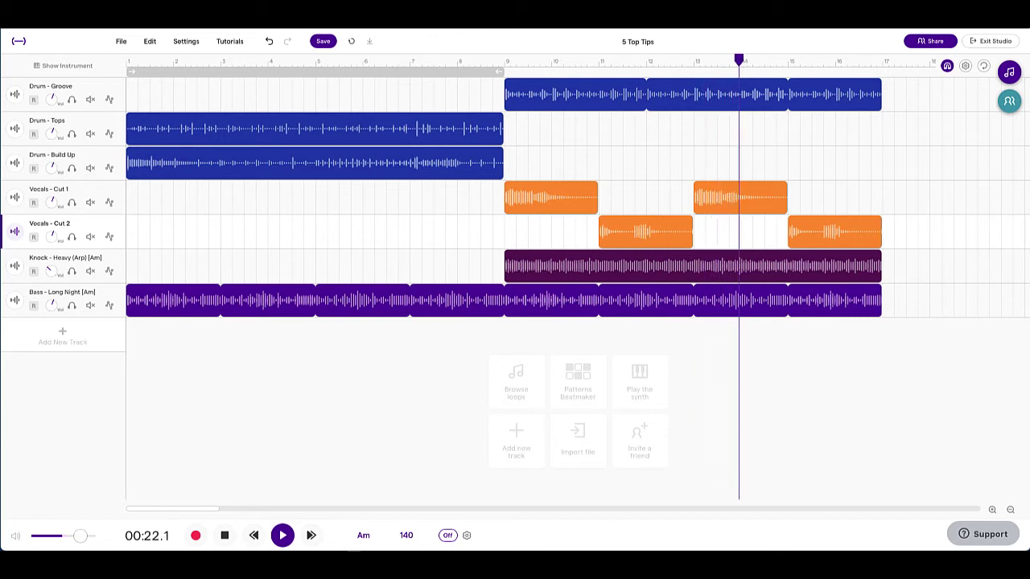
{"action": "key", "text": "space"}
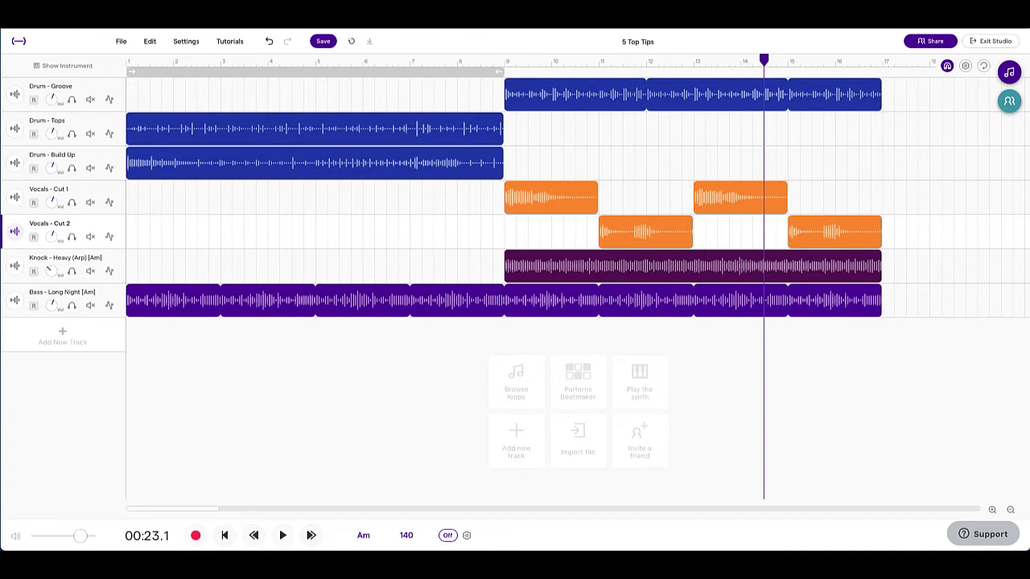
Step: Tap the tap-tempo button twice in the tempo settings, then close them at 125 BPM
{"action": "left_click", "coordinate": [406, 536]}
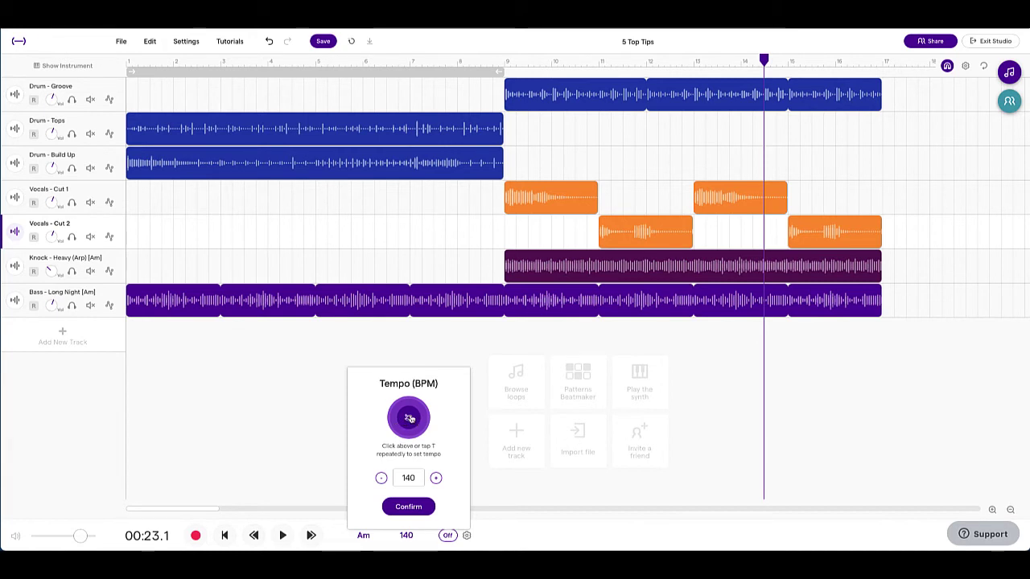
{"action": "left_click", "coordinate": [410, 418]}
{"action": "left_click", "coordinate": [409, 418]}
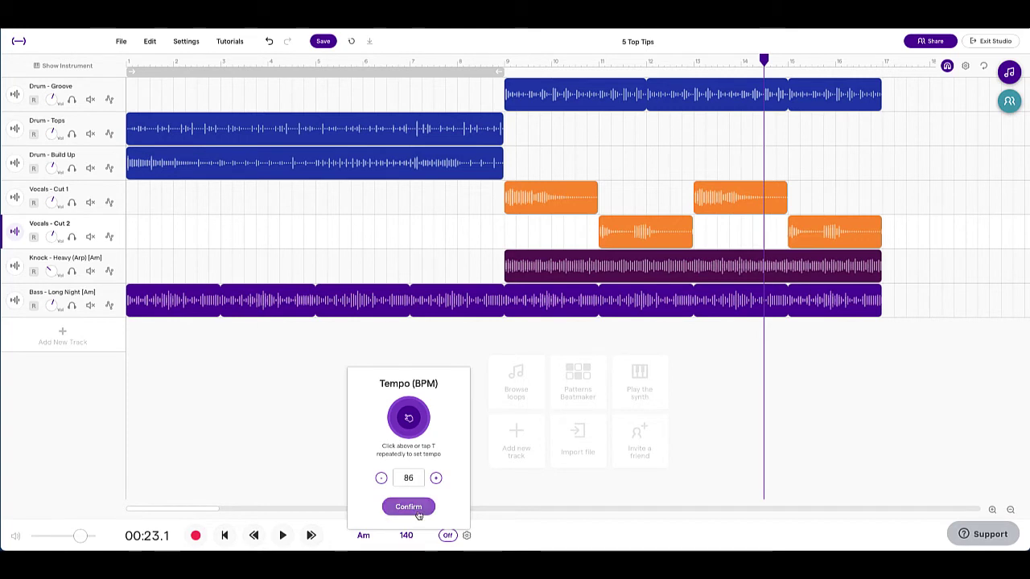
{"action": "left_click", "coordinate": [461, 336]}
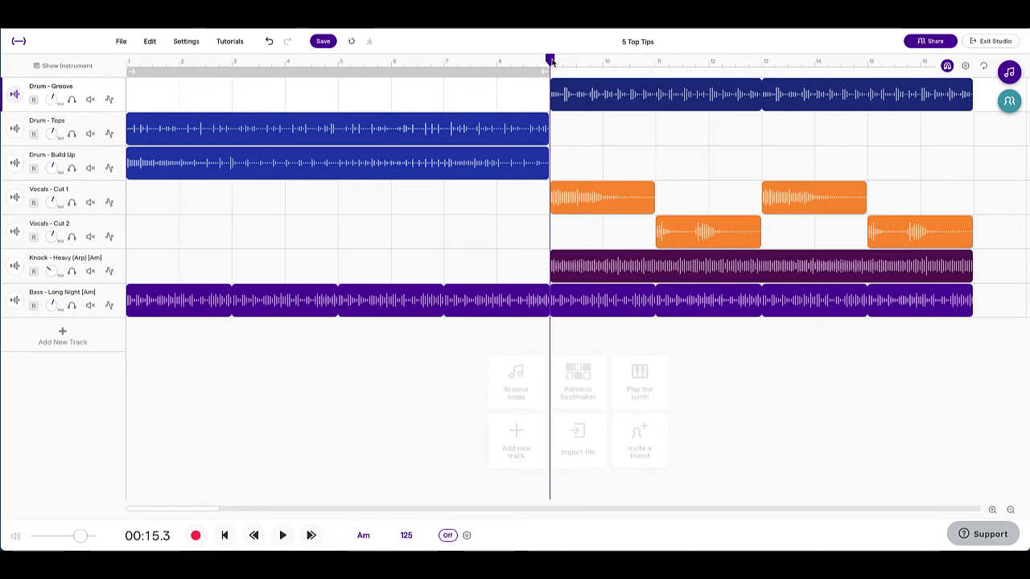
Step: Solo Drum - Groove, open and dismiss its clip edit options, and zoom the timeline out twice
{"action": "mouse_move", "coordinate": [581, 87]}
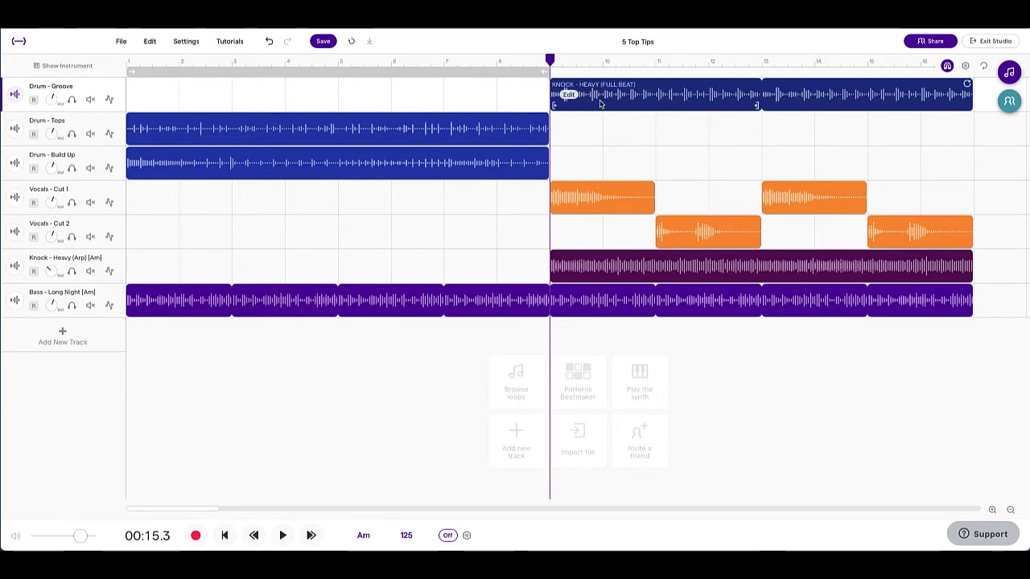
{"action": "left_click", "coordinate": [72, 99]}
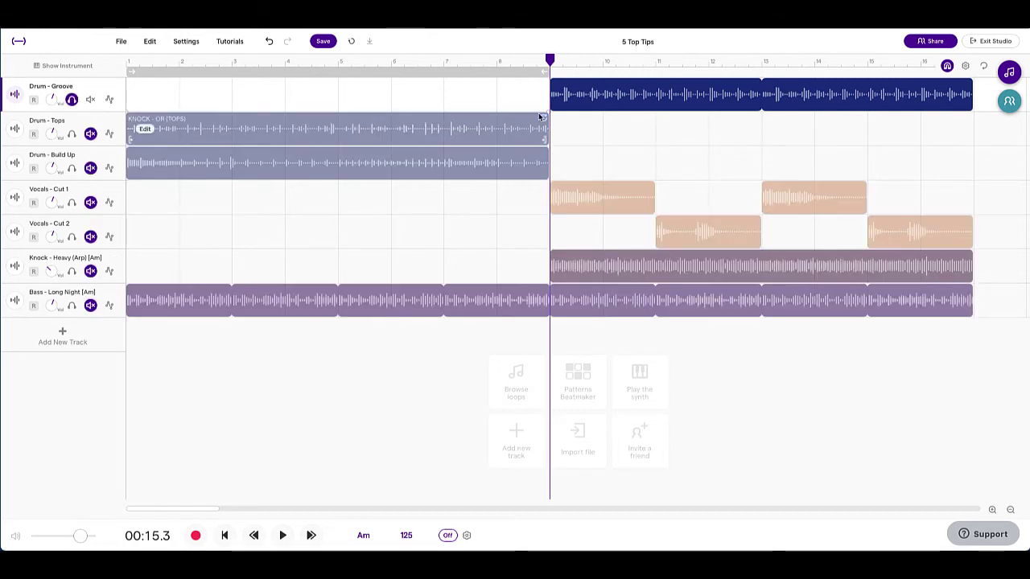
{"action": "mouse_move", "coordinate": [599, 93]}
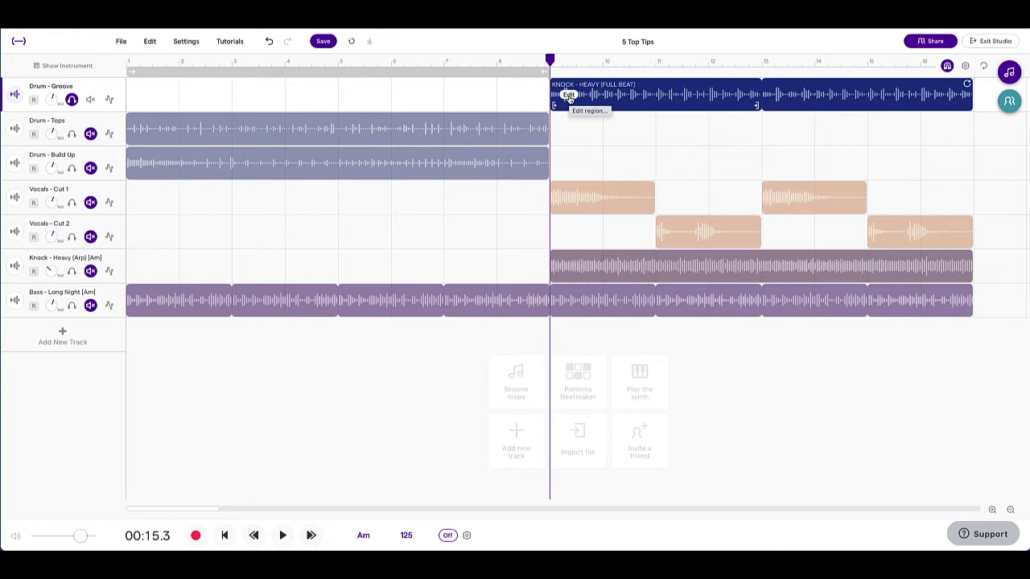
{"action": "left_click", "coordinate": [569, 96]}
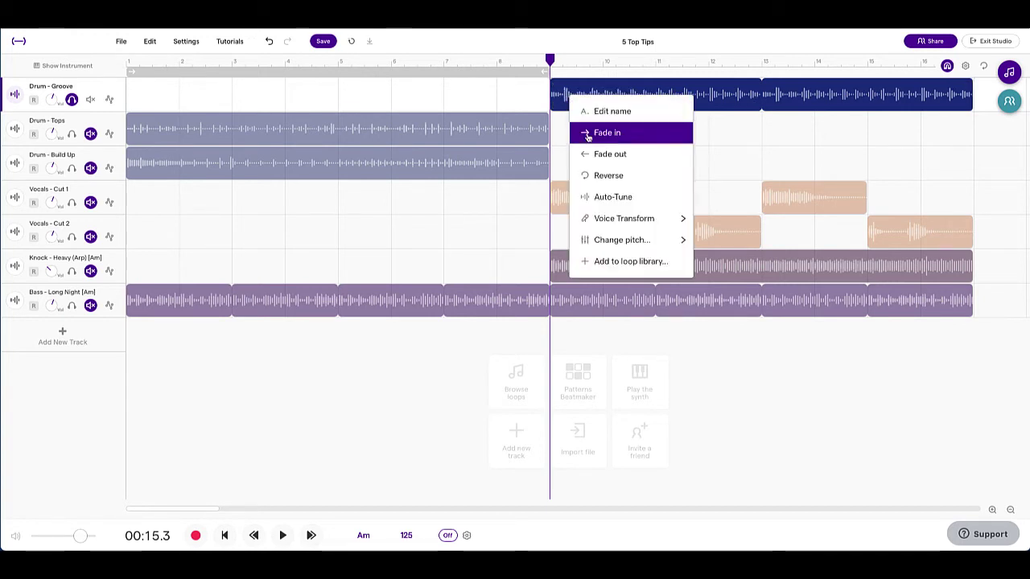
{"action": "left_click", "coordinate": [759, 102]}
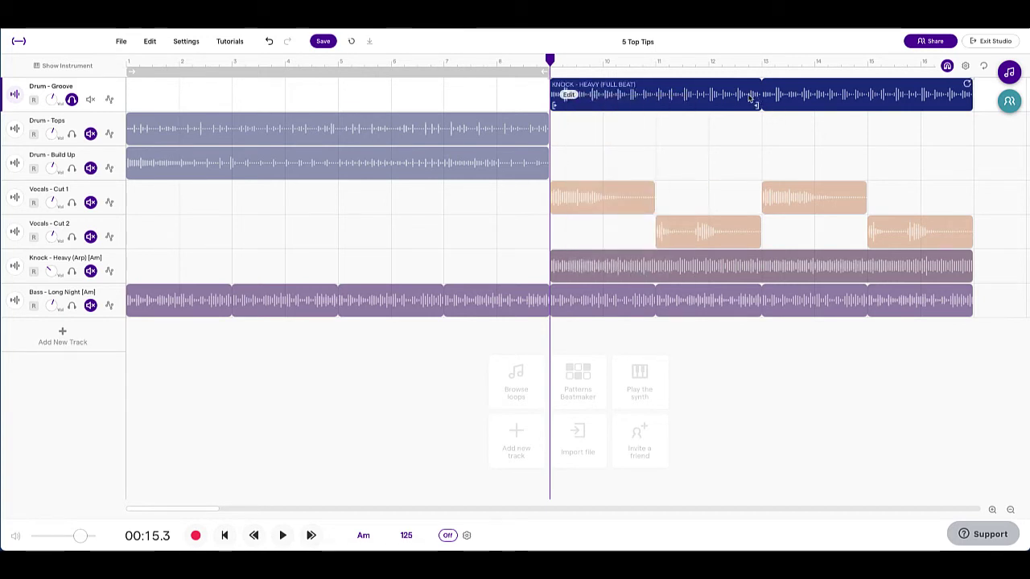
{"action": "left_click", "coordinate": [1011, 510]}
{"action": "left_click", "coordinate": [1011, 510]}
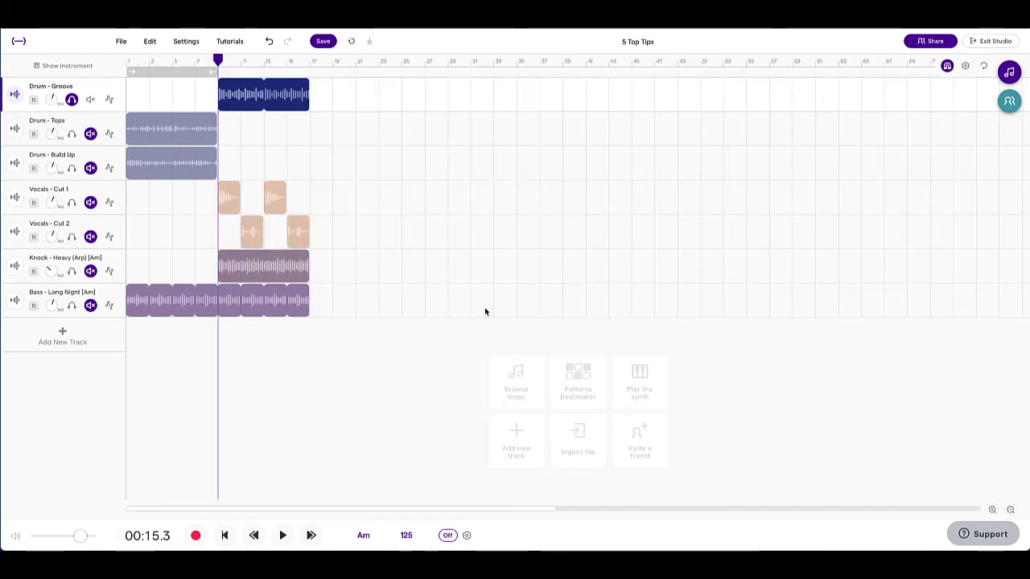
Step: Zoom the timeline back in two steps and reverse the Drum - Groove clip
{"action": "mouse_move", "coordinate": [247, 299]}
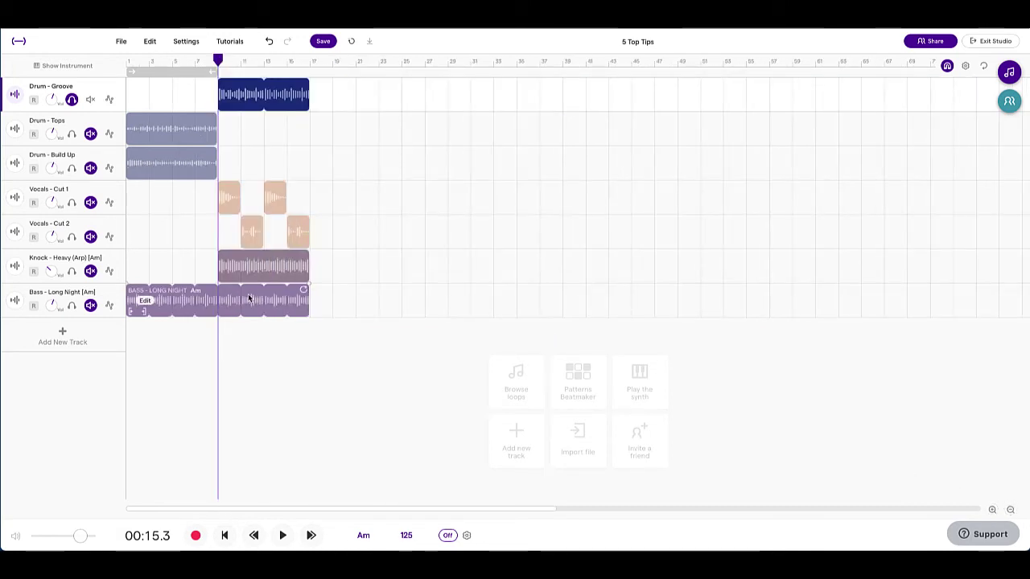
{"action": "left_click", "coordinate": [251, 231]}
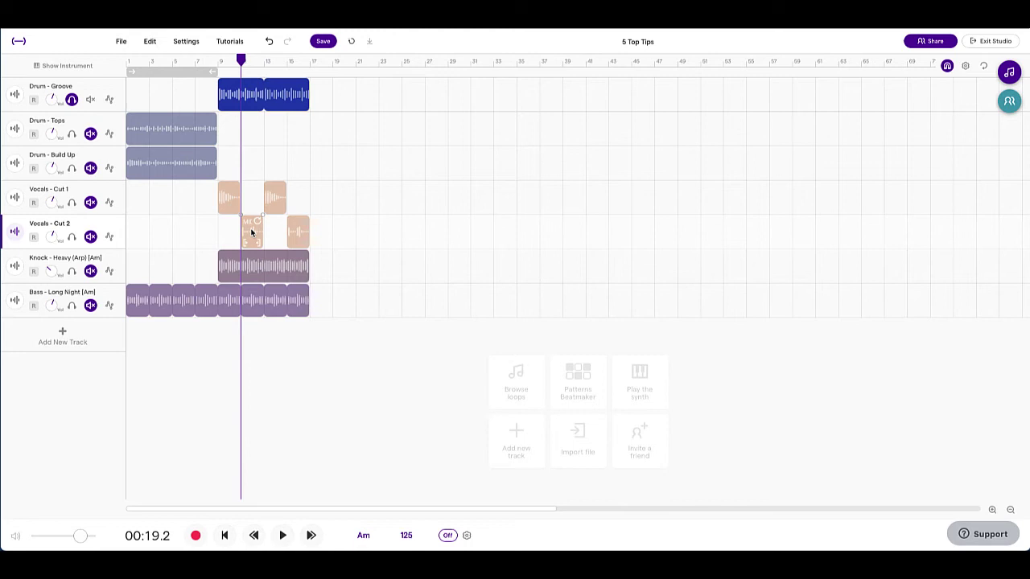
{"action": "left_click", "coordinate": [992, 510]}
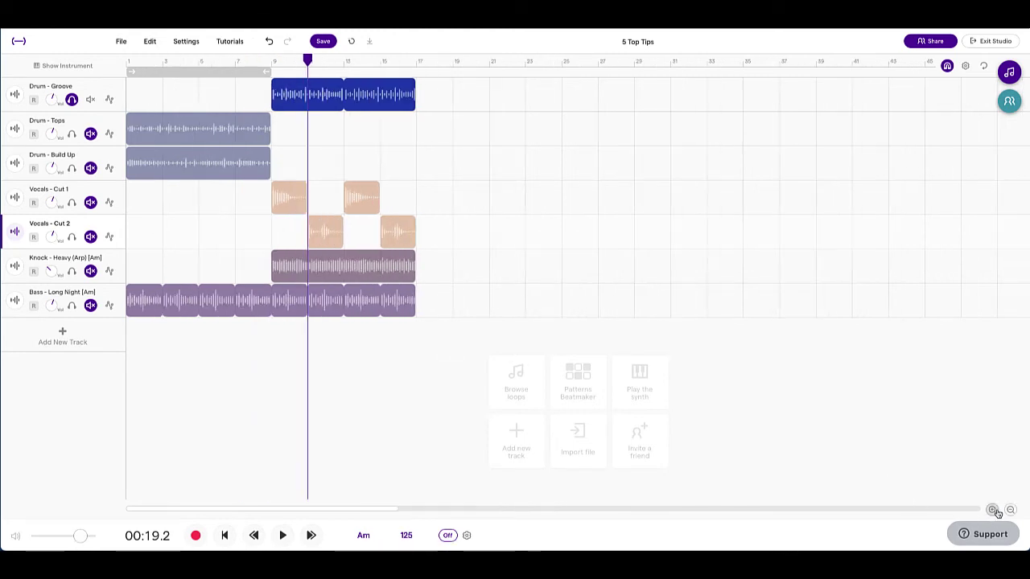
{"action": "left_click", "coordinate": [992, 510]}
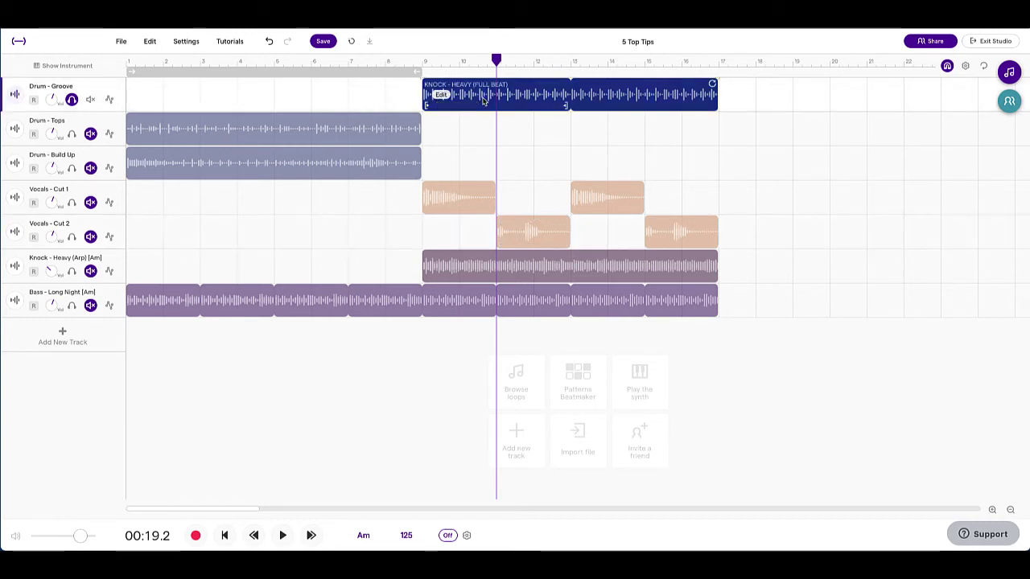
{"action": "right_click", "coordinate": [441, 95]}
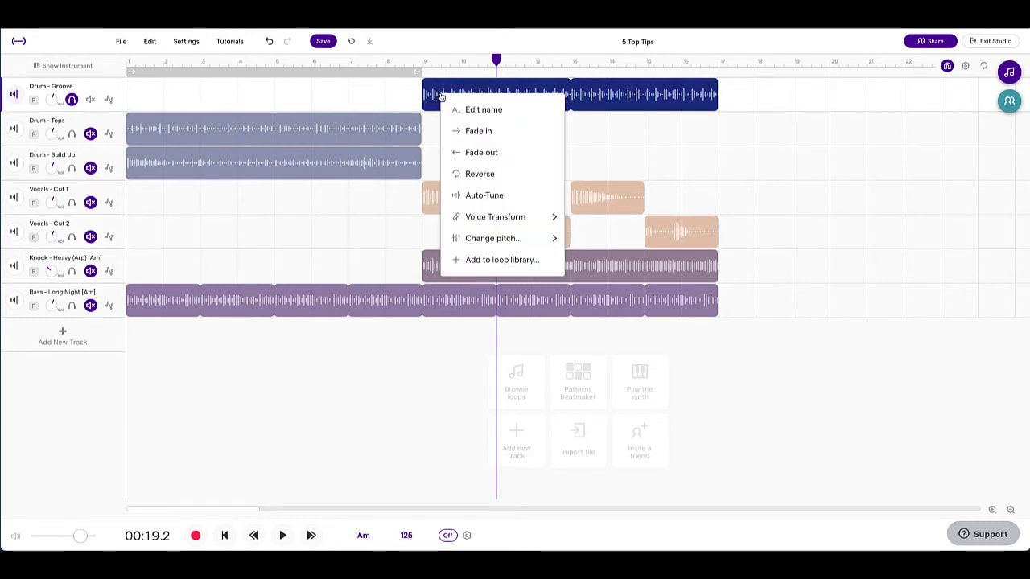
{"action": "left_click", "coordinate": [482, 172]}
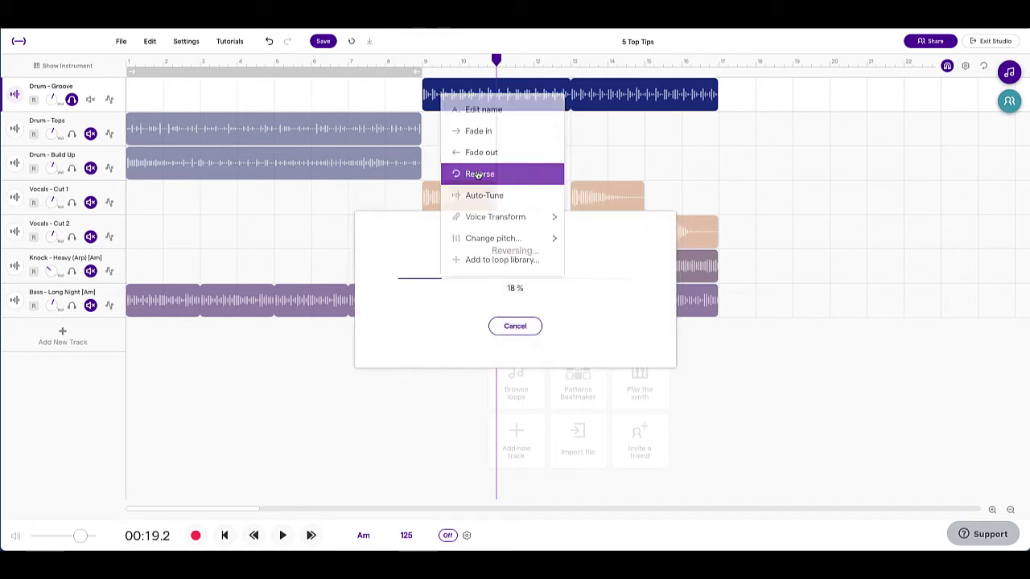
Step: Preview the soloed, reversed drums from bar 9
{"action": "left_click", "coordinate": [422, 60]}
{"action": "key", "text": "space"}
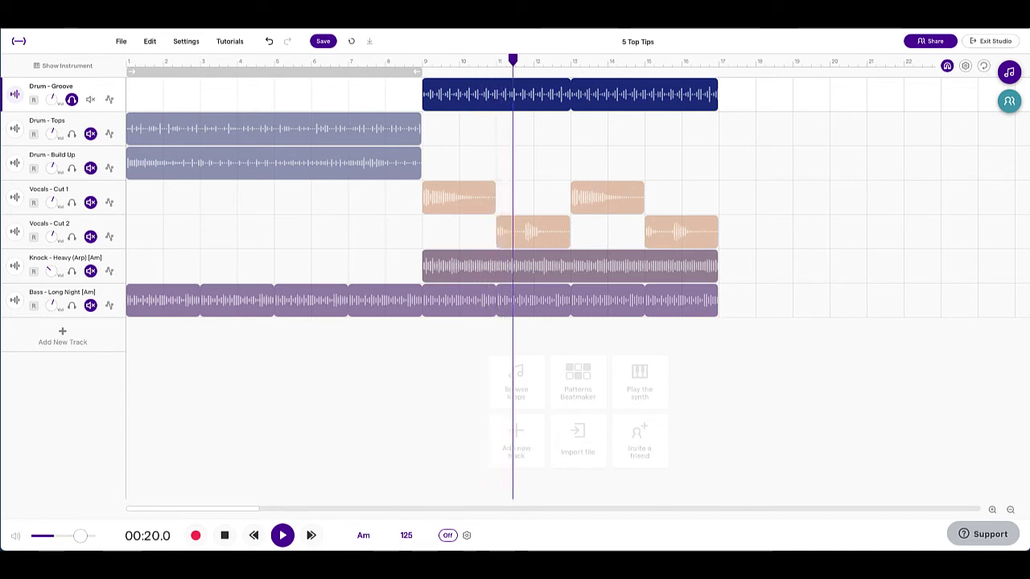
{"action": "key", "text": "space"}
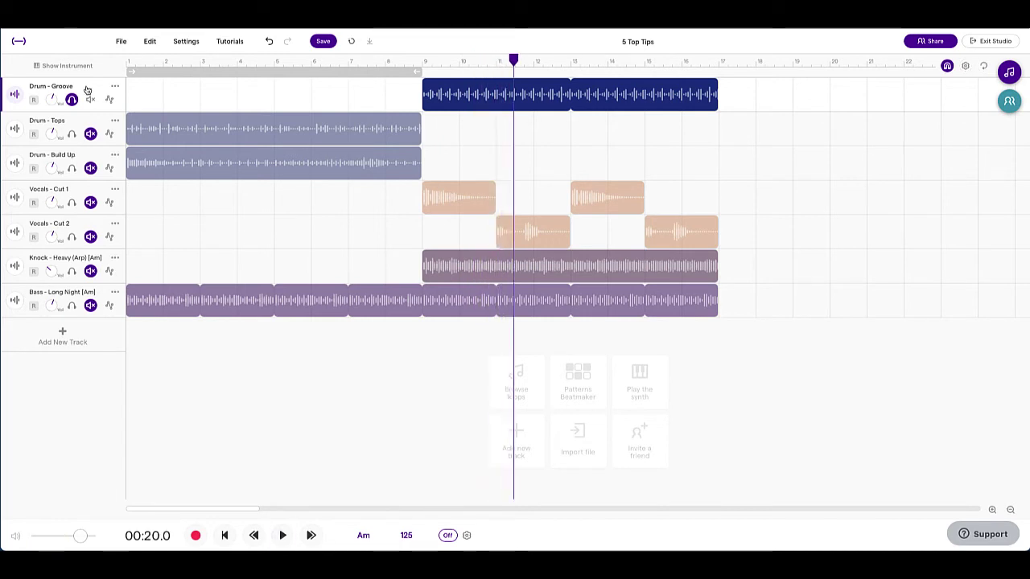
Step: Unsolo Drum - Groove, play the full mix from bar 9, and park the playhead at bar 9
{"action": "left_click", "coordinate": [71, 99]}
{"action": "left_click", "coordinate": [423, 60]}
{"action": "key", "text": "space"}
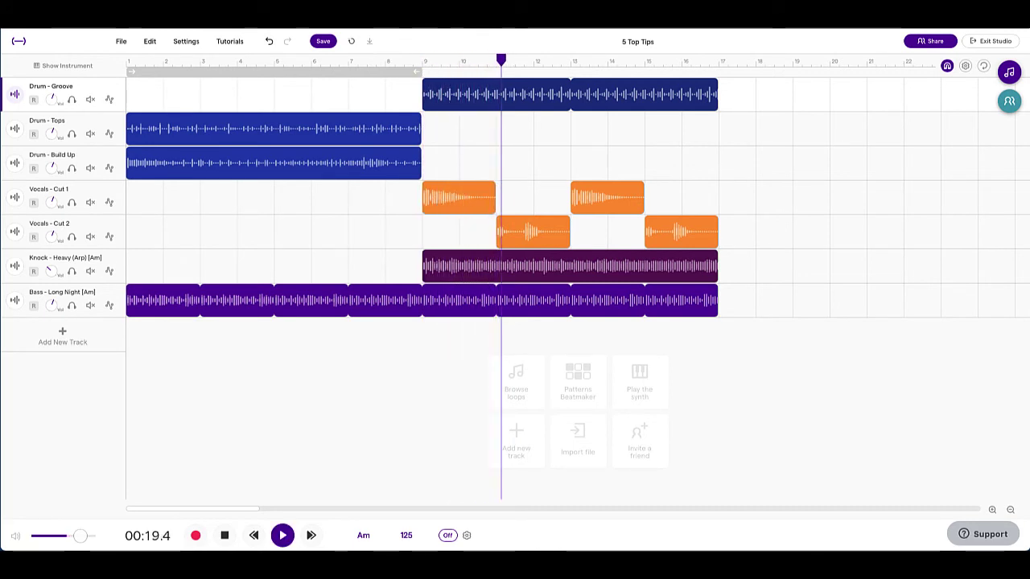
{"action": "key", "text": "space"}
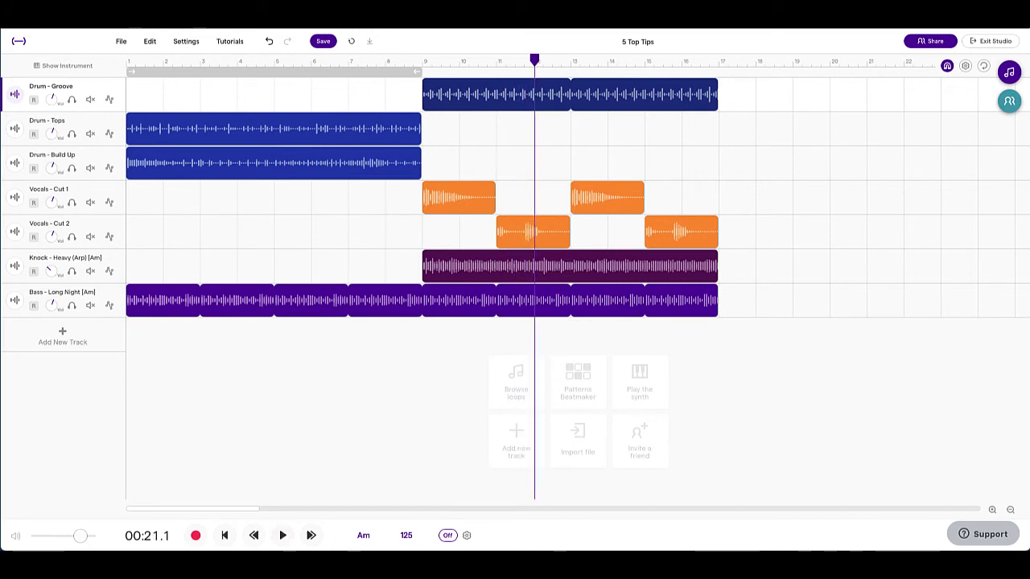
{"action": "left_click", "coordinate": [423, 62]}
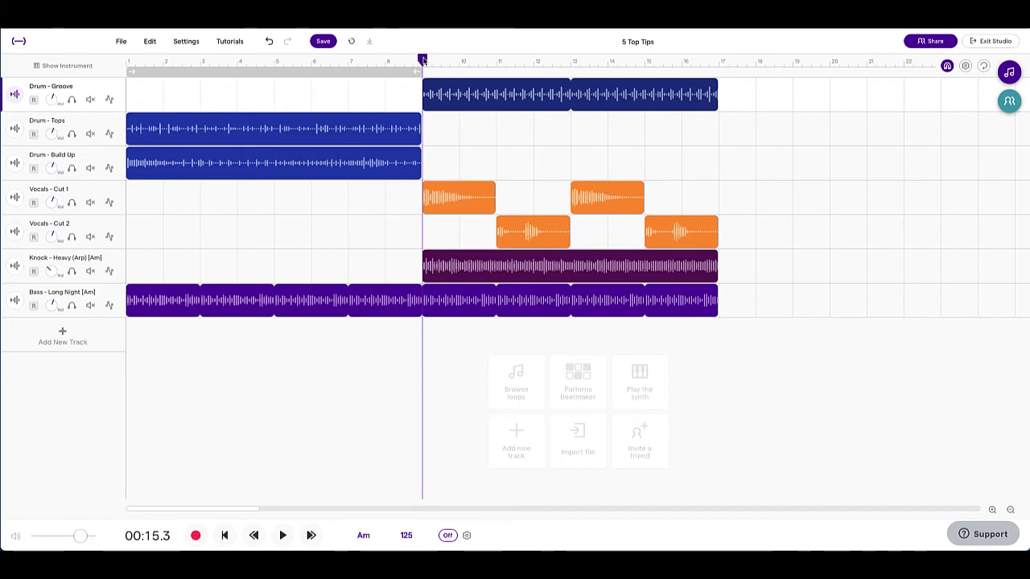
{"action": "mouse_move", "coordinate": [447, 95]}
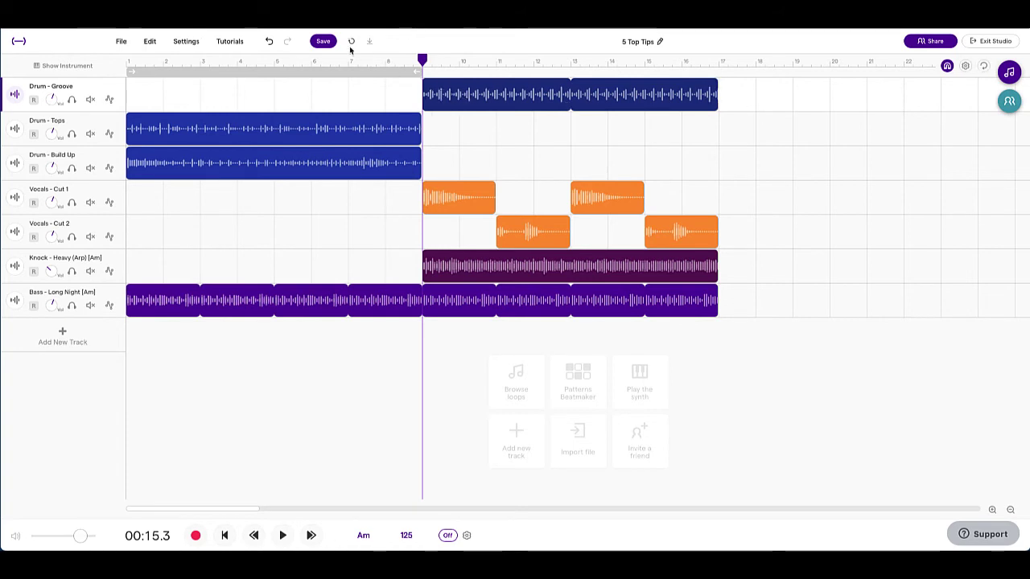
{"action": "key", "text": "ctrl+z"}
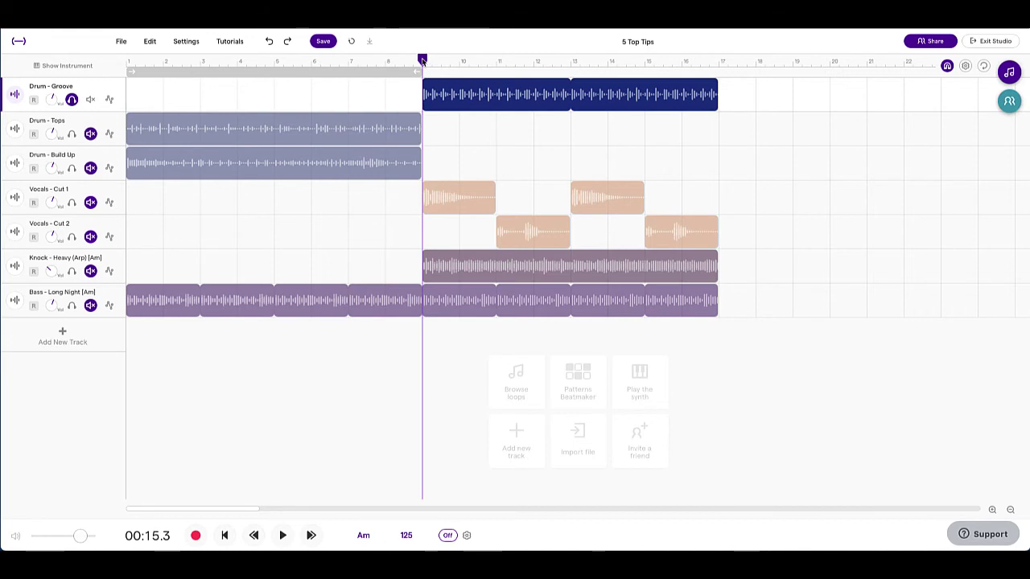
{"action": "key", "text": "space"}
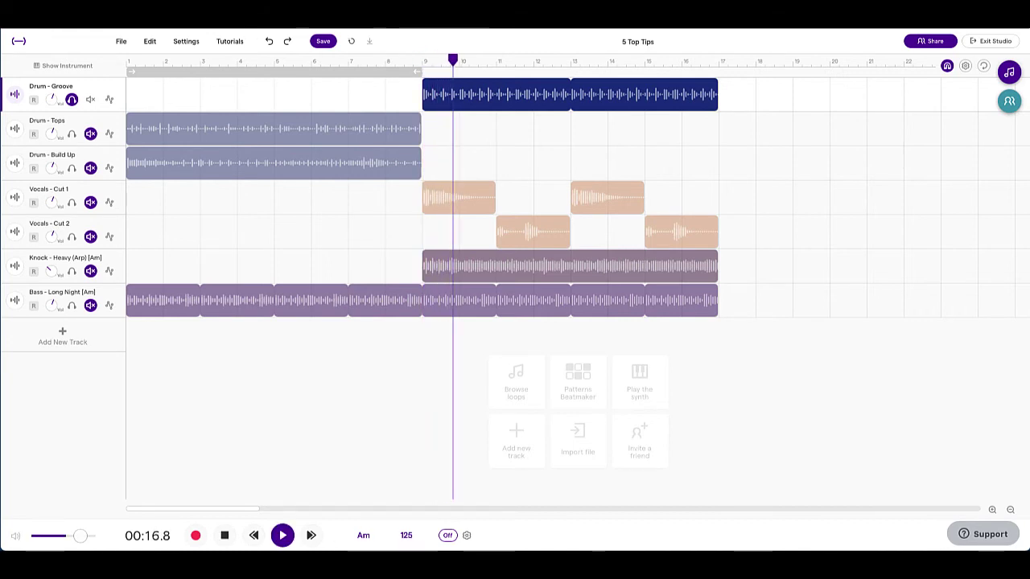
{"action": "key", "text": "space"}
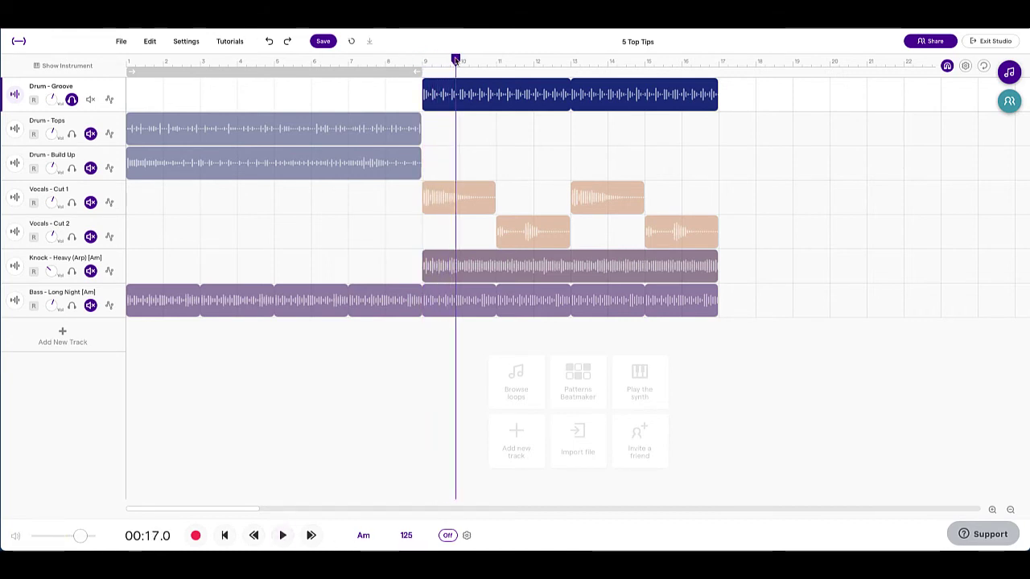
{"action": "left_click_drag", "start_coordinate": [456, 61], "coordinate": [423, 61]}
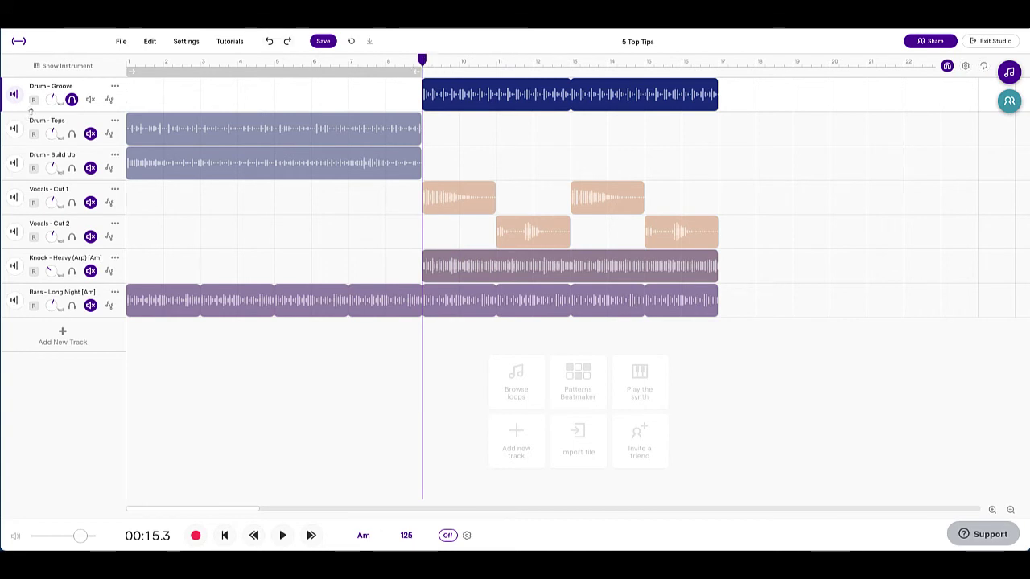
{"action": "left_click", "coordinate": [71, 100]}
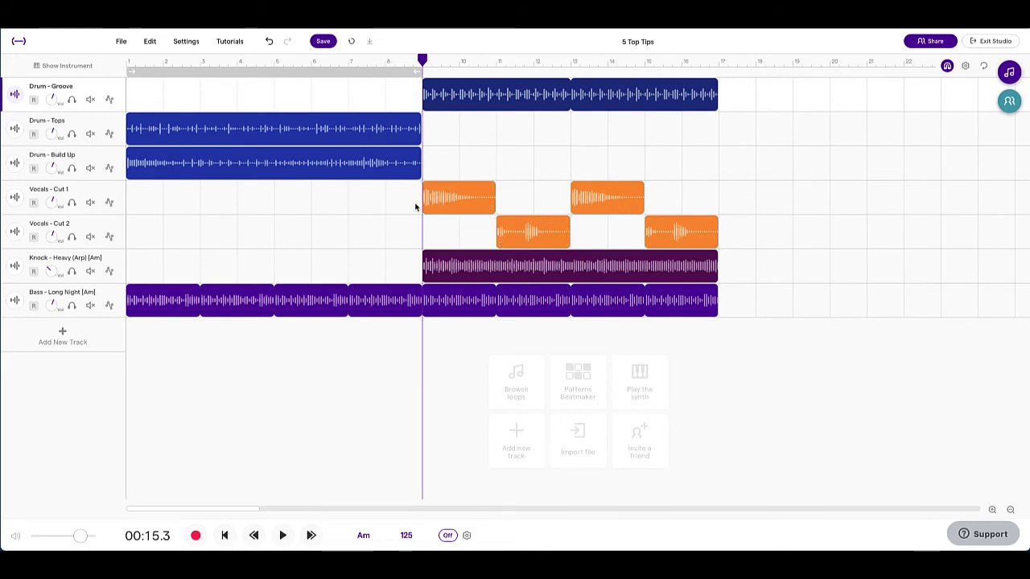
{"action": "mouse_move", "coordinate": [511, 232]}
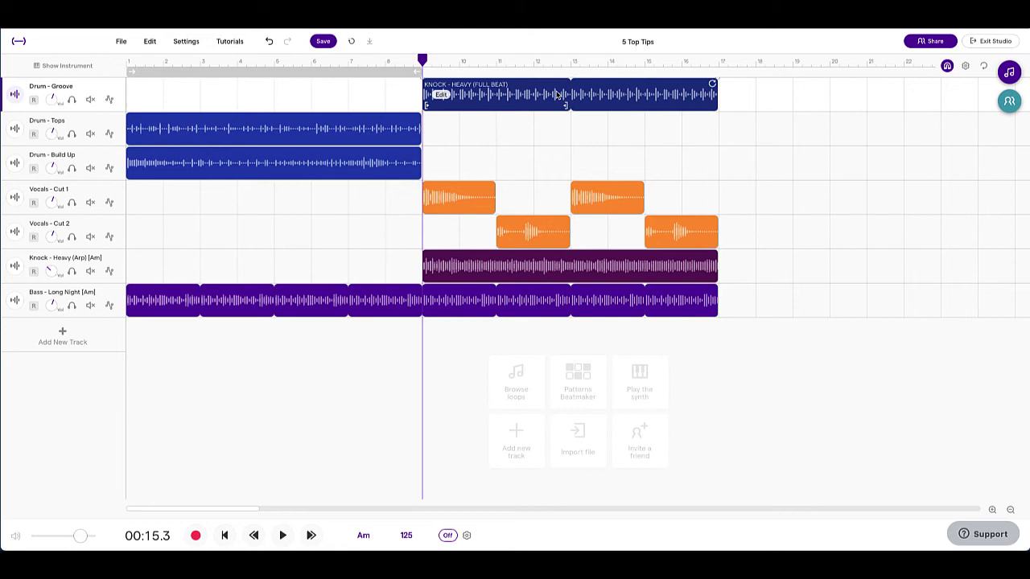
Step: Split the Drum - Groove clip at bar 12 and reverse the short split piece
{"action": "left_click", "coordinate": [534, 61]}
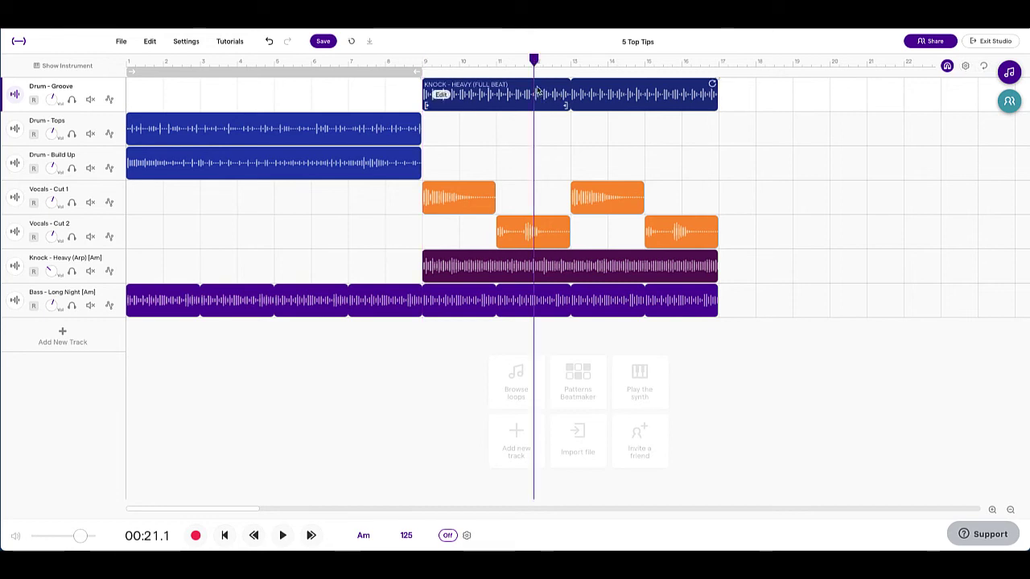
{"action": "key", "text": "ctrl+e"}
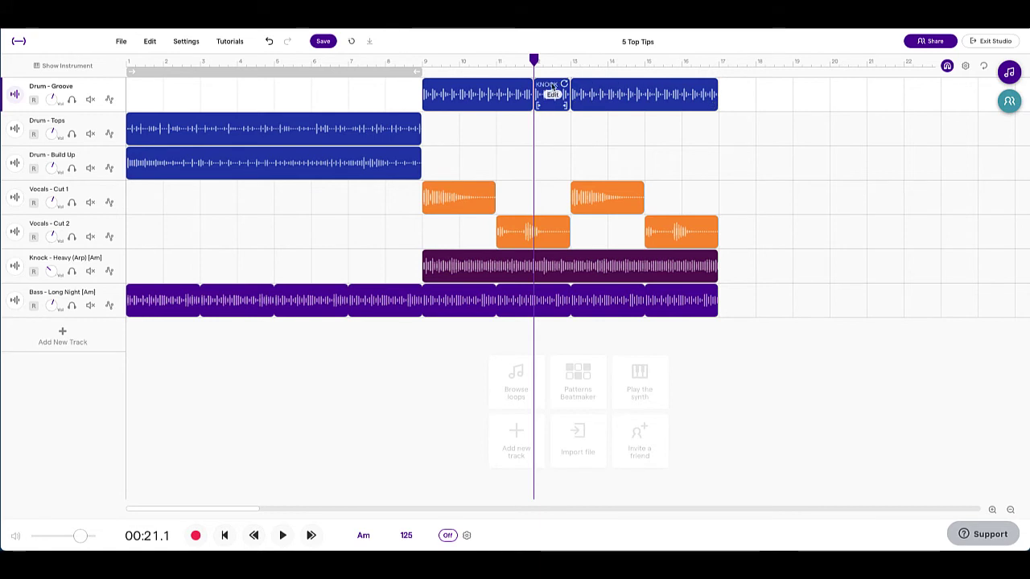
{"action": "left_click", "coordinate": [570, 61]}
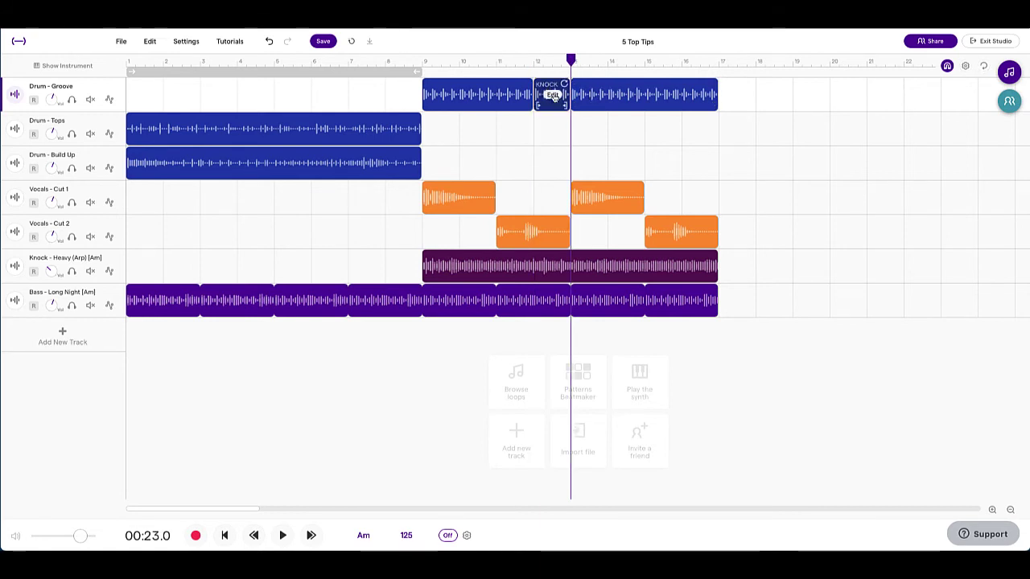
{"action": "left_click", "coordinate": [554, 96]}
{"action": "left_click", "coordinate": [586, 175]}
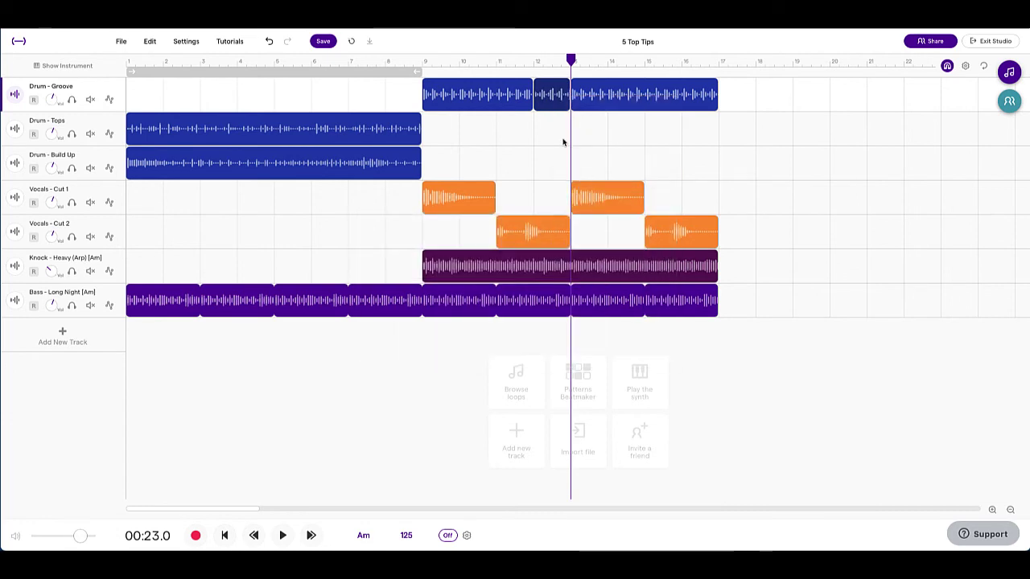
Step: Play back from bar 11, then trim the short Drum - Groove clip's end slightly earlier
{"action": "key", "text": "space"}
{"action": "key", "text": "space"}
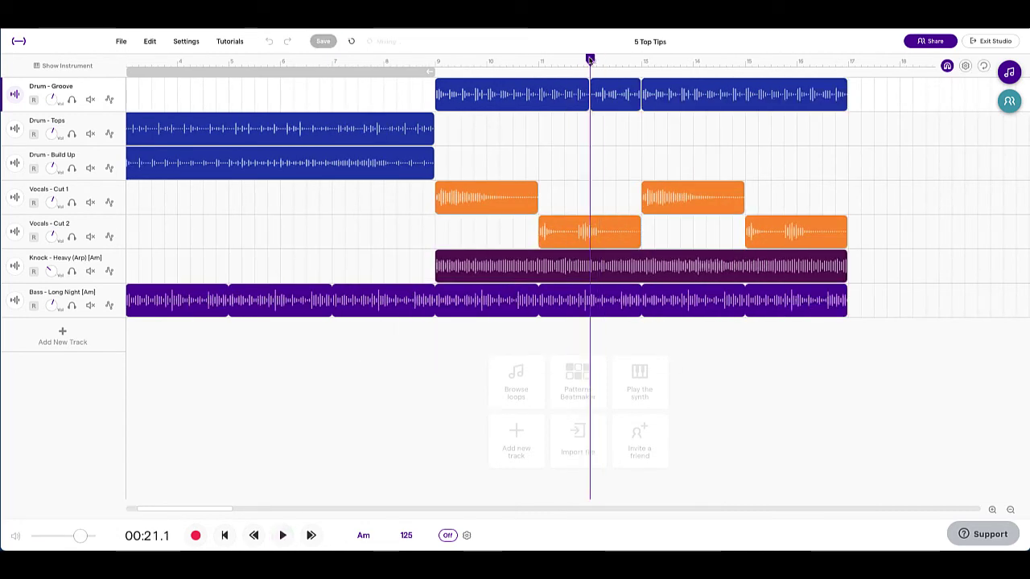
{"action": "left_click", "coordinate": [539, 62]}
{"action": "key", "text": "space"}
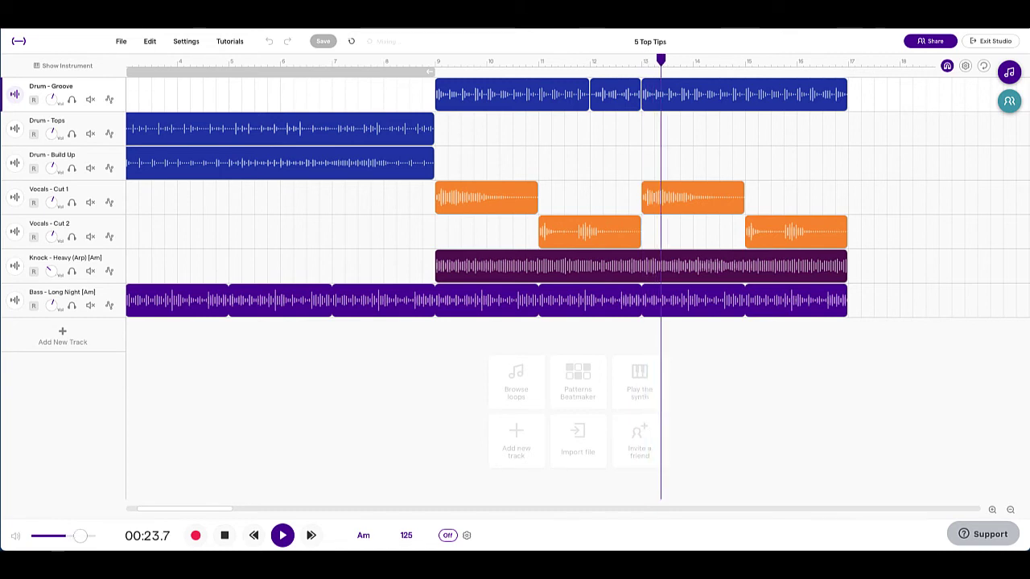
{"action": "key", "text": "space"}
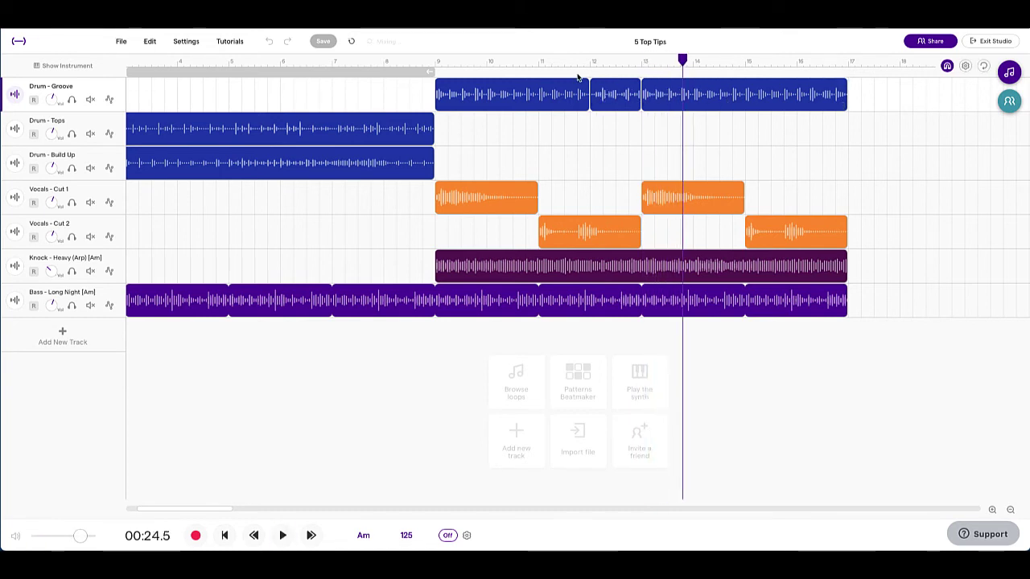
{"action": "mouse_move", "coordinate": [634, 99]}
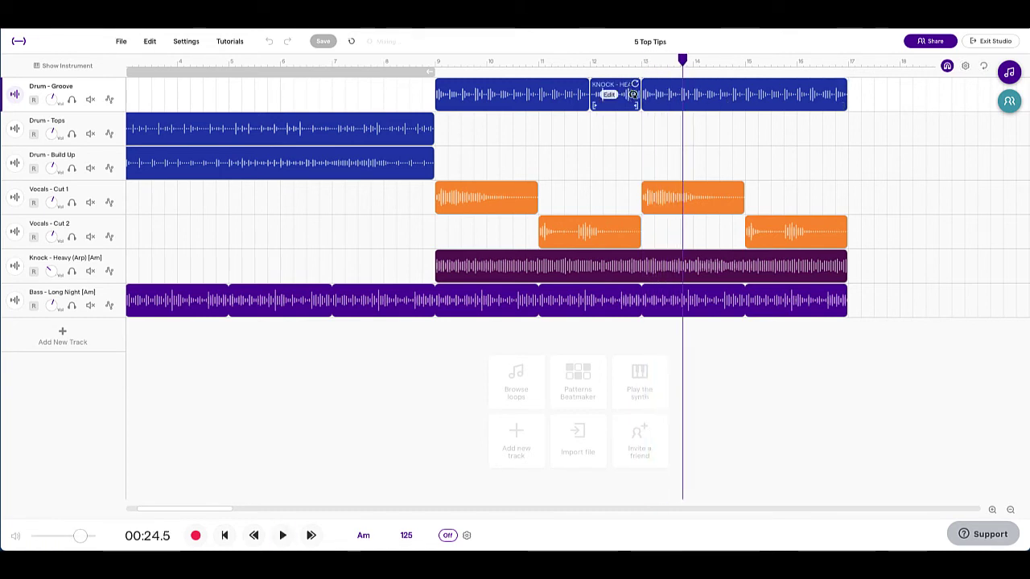
{"action": "left_click_drag", "start_coordinate": [635, 106], "coordinate": [623, 106]}
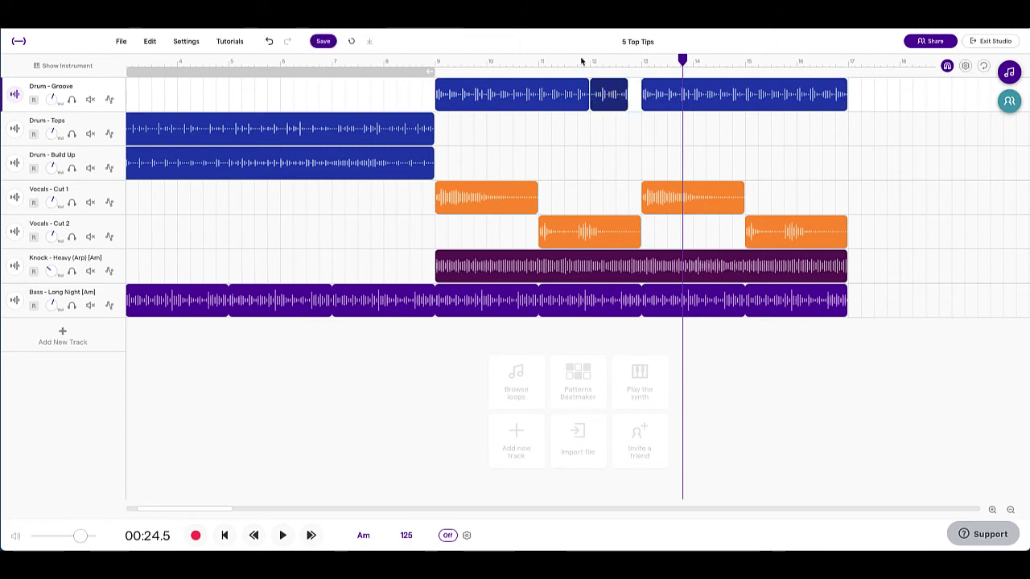
Step: Play back from just before bar 11 to hear the trimmed drum section
{"action": "left_click", "coordinate": [583, 60]}
{"action": "left_click", "coordinate": [571, 60]}
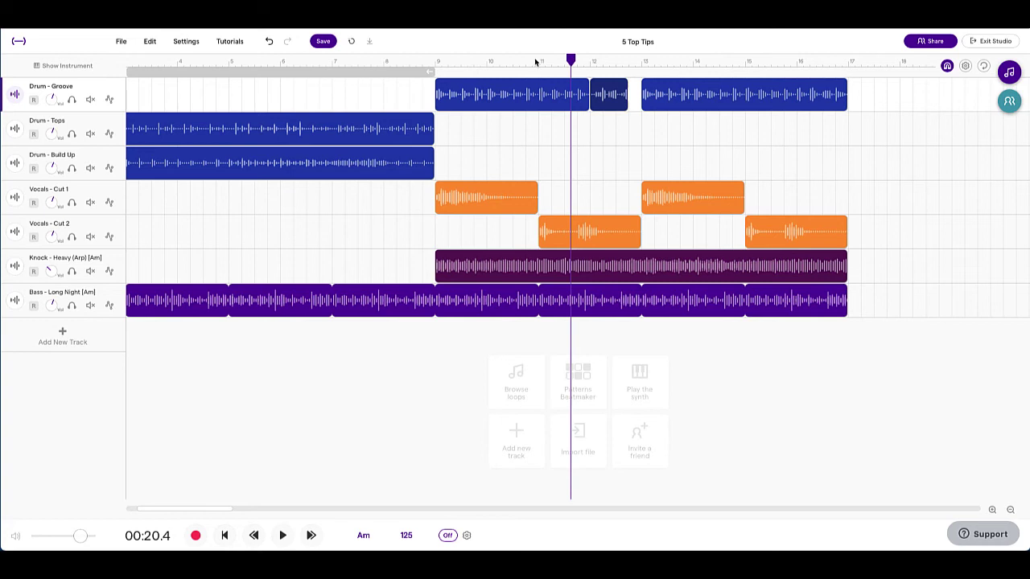
{"action": "left_click", "coordinate": [538, 60]}
{"action": "key", "text": "space"}
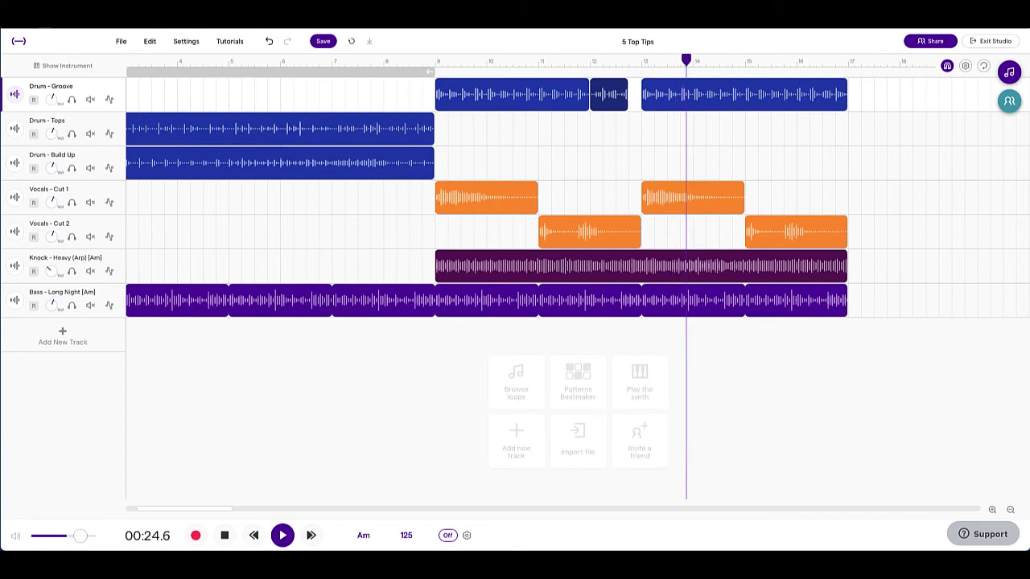
{"action": "key", "text": "space"}
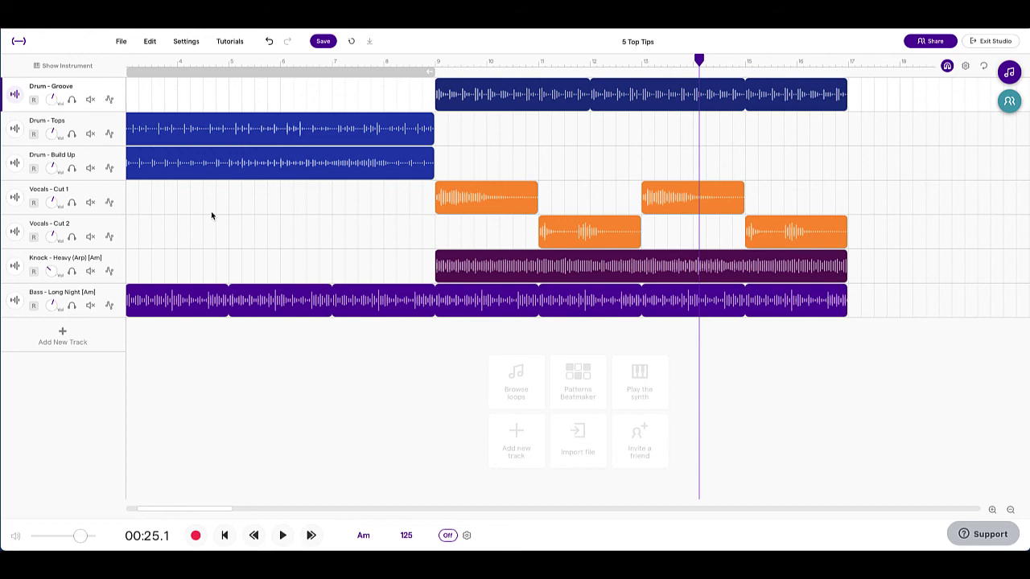
Step: Try Drum - Groove's solo and mute, then solo Drum - Groove and Vocals - Cut 1
{"action": "left_click", "coordinate": [71, 101]}
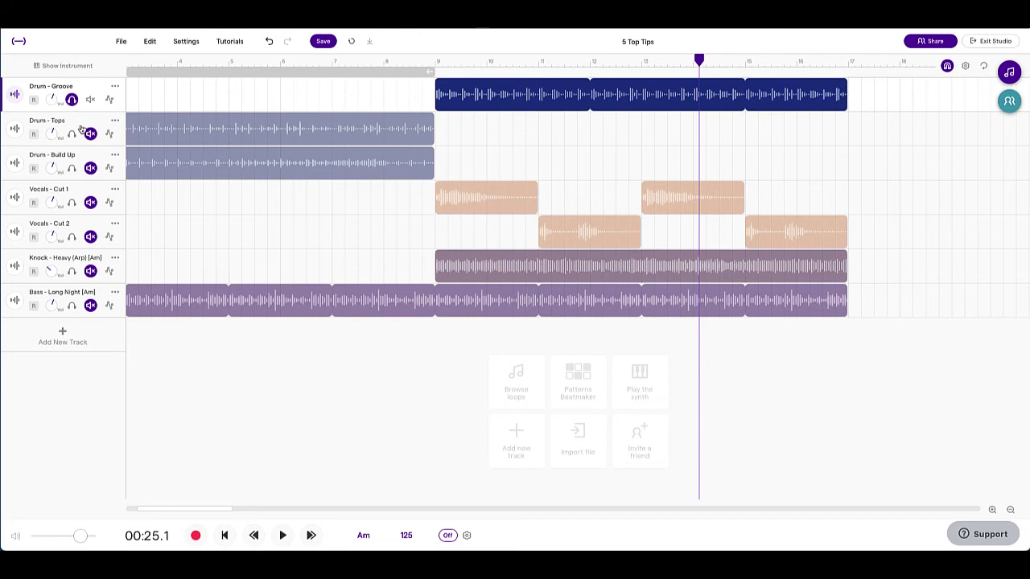
{"action": "left_click", "coordinate": [71, 100]}
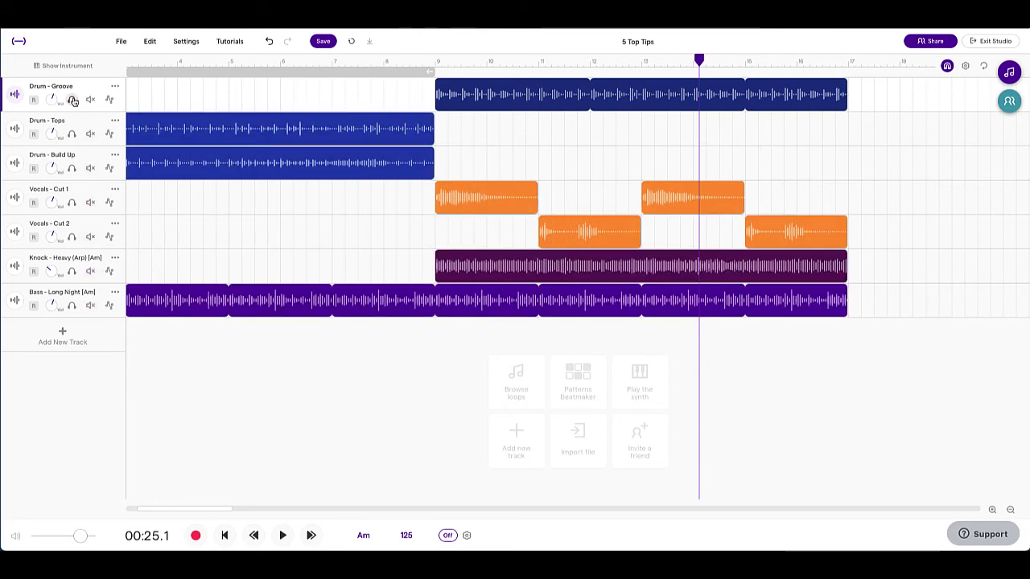
{"action": "left_click", "coordinate": [89, 100]}
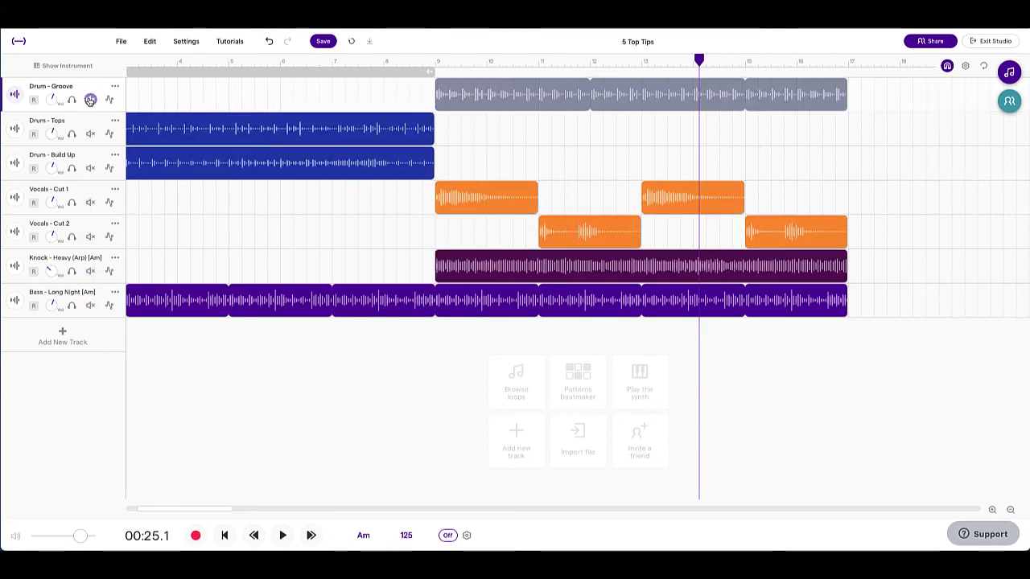
{"action": "left_click", "coordinate": [89, 100]}
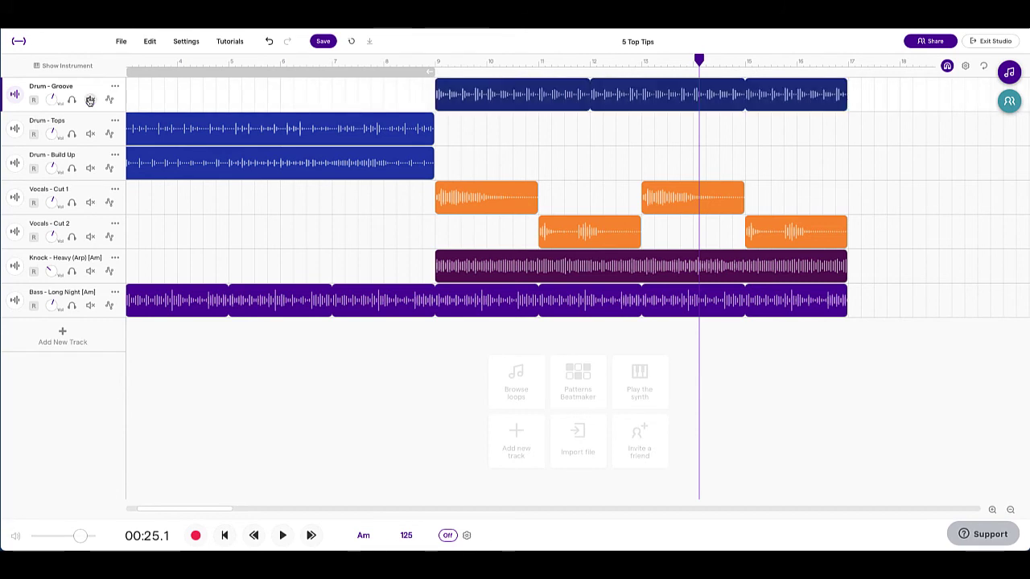
{"action": "left_click", "coordinate": [71, 100]}
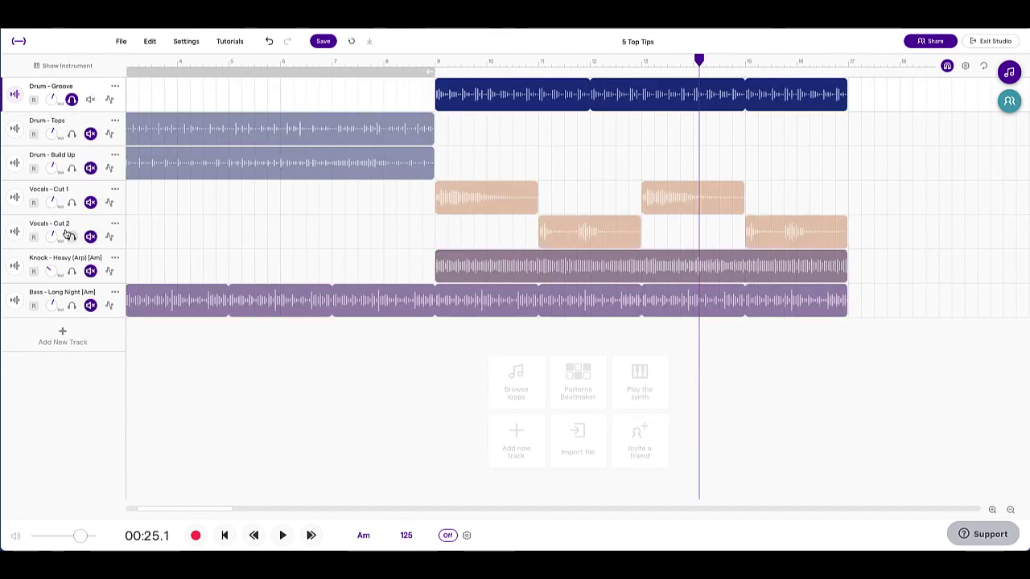
{"action": "left_click", "coordinate": [72, 202]}
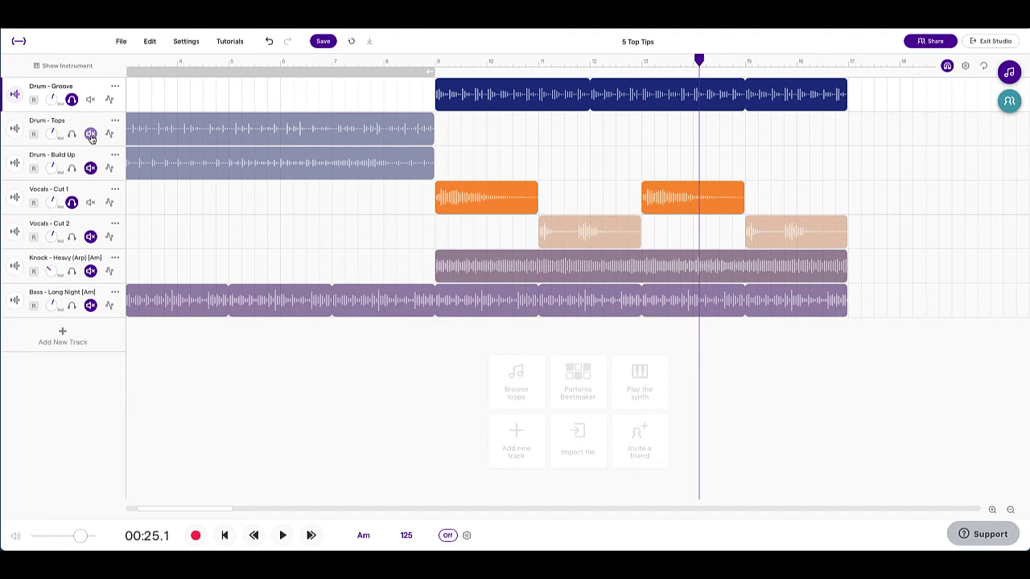
Step: Add Bass - Long Night and re-solo Drum - Groove and Vocals - Cut 1, leaving Drum - Tops out
{"action": "left_click", "coordinate": [90, 100]}
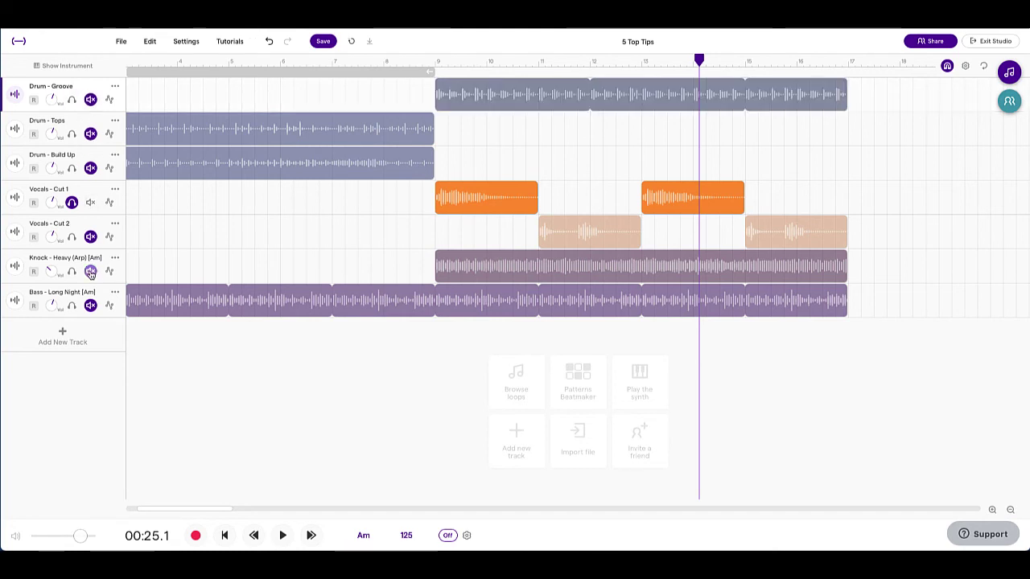
{"action": "left_click", "coordinate": [90, 305]}
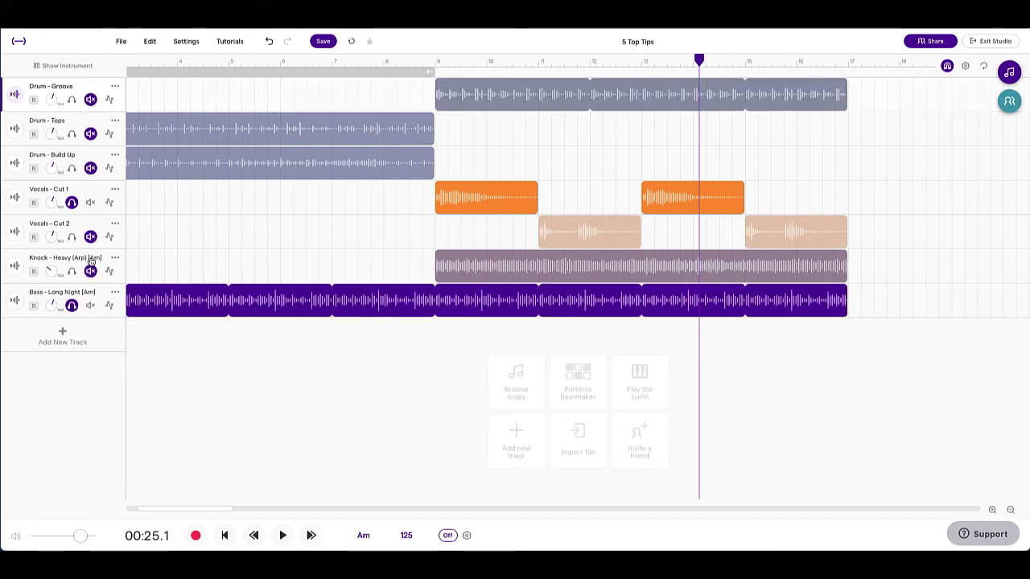
{"action": "left_click", "coordinate": [73, 100]}
{"action": "left_click", "coordinate": [72, 133]}
{"action": "left_click", "coordinate": [73, 202]}
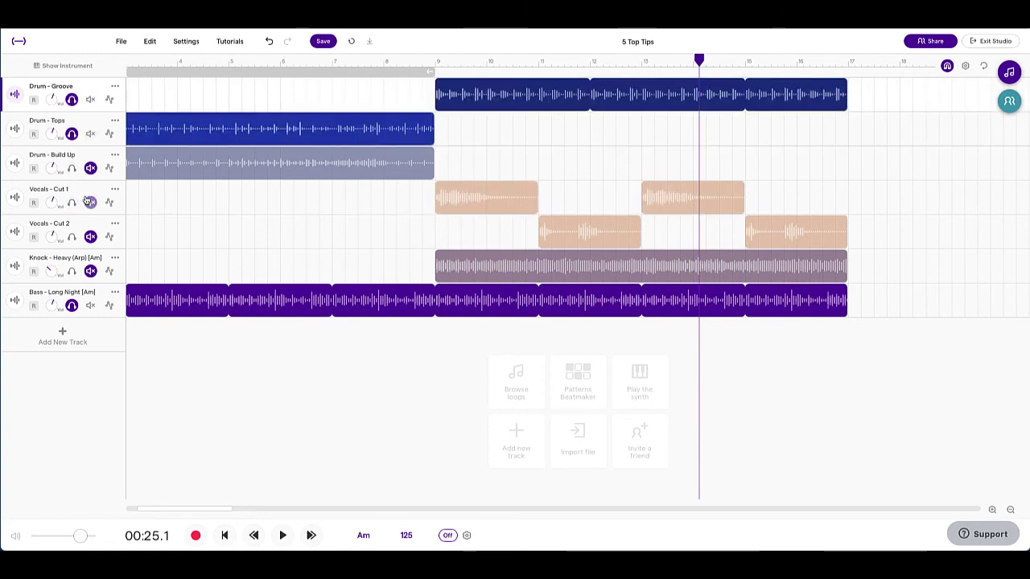
{"action": "left_click", "coordinate": [90, 134]}
{"action": "left_click", "coordinate": [72, 202]}
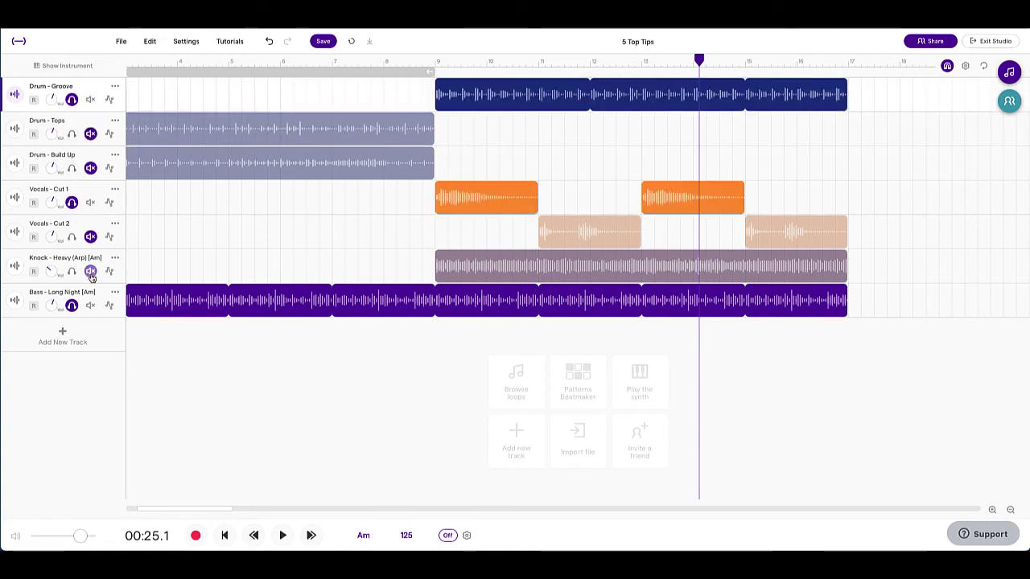
{"action": "left_click", "coordinate": [90, 202]}
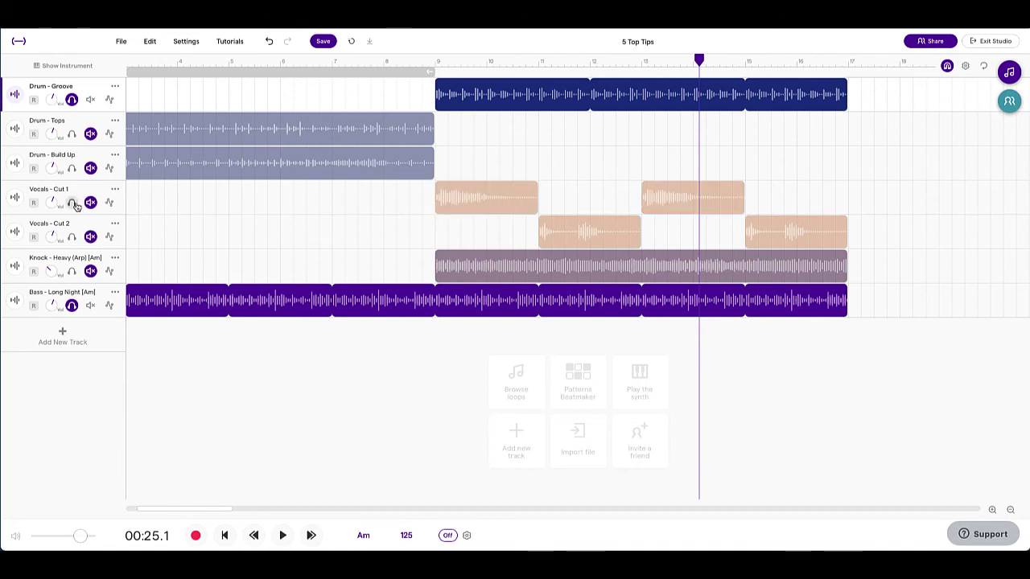
{"action": "left_click", "coordinate": [71, 202]}
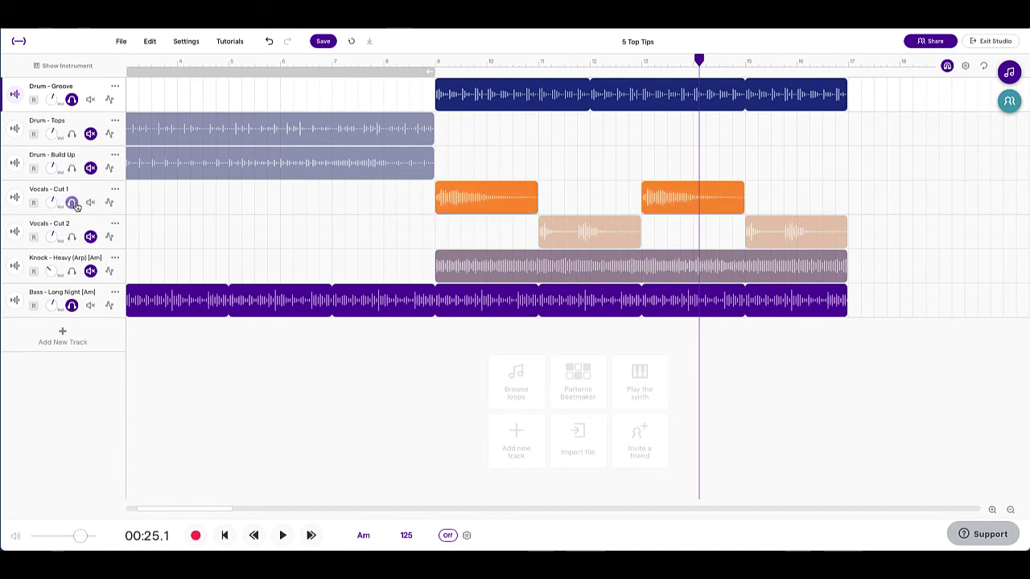
Step: Toggle Drum - Groove's solo and mute buttons until no track is soloed or muted
{"action": "left_click", "coordinate": [72, 100]}
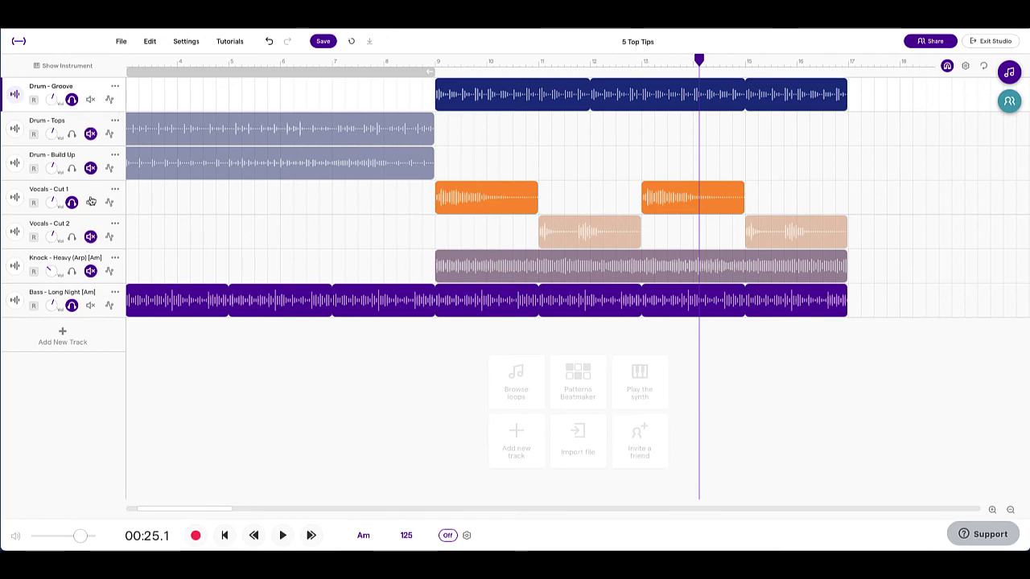
{"action": "left_click", "coordinate": [72, 100]}
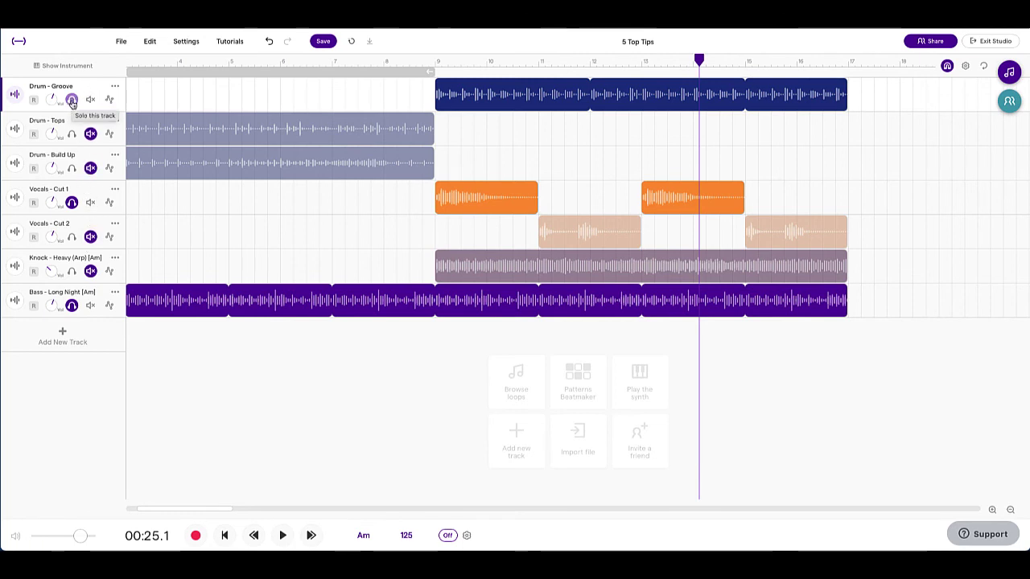
{"action": "left_click", "coordinate": [72, 100]}
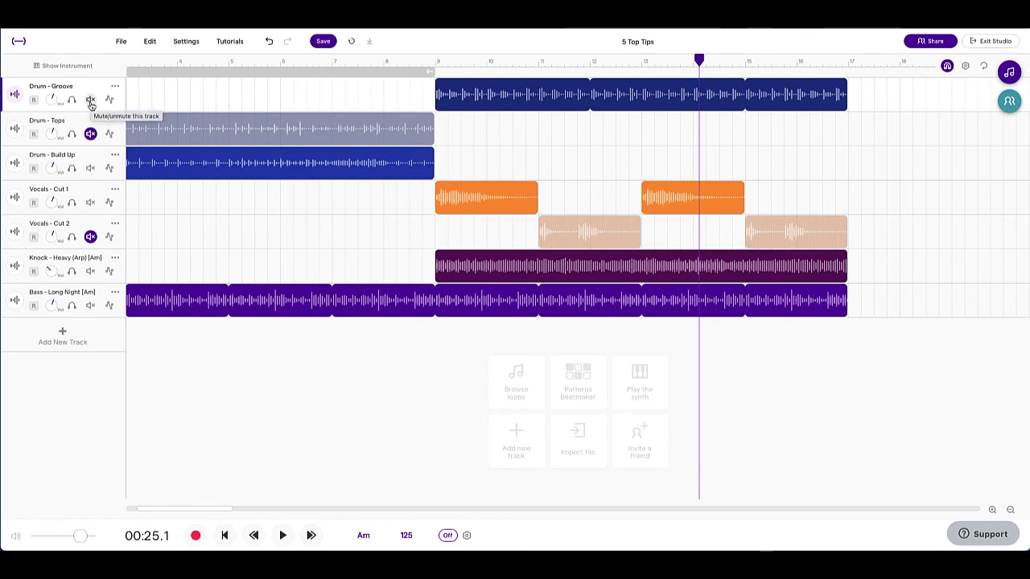
{"action": "left_click", "coordinate": [91, 100]}
{"action": "left_click", "coordinate": [91, 99]}
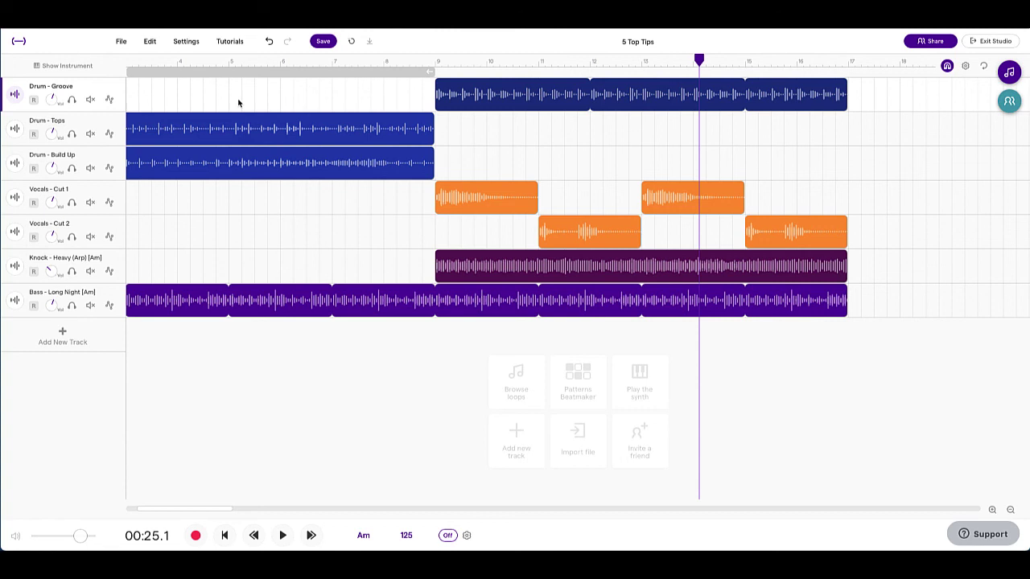
{"action": "left_click", "coordinate": [122, 43]}
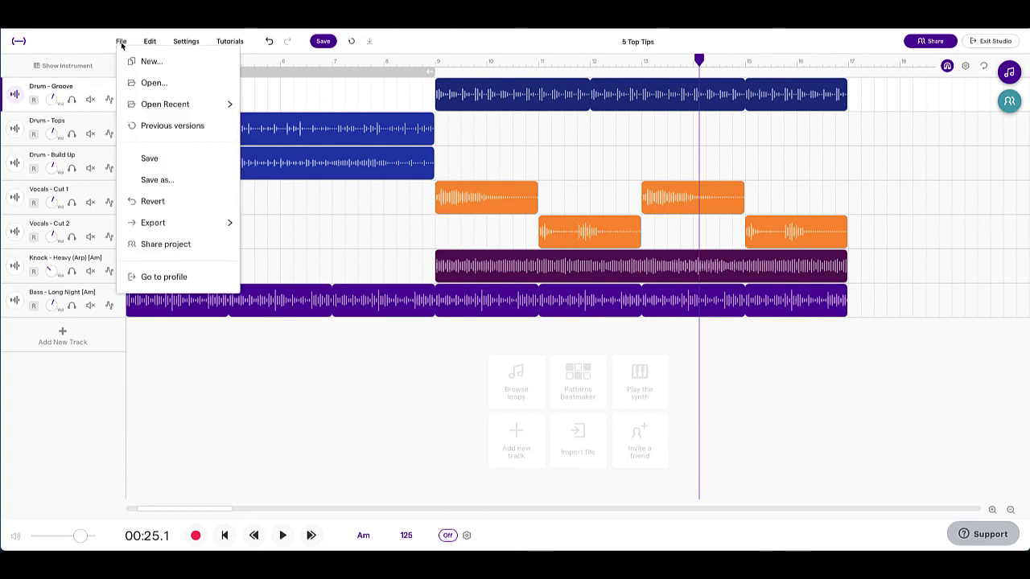
{"action": "mouse_move", "coordinate": [166, 232]}
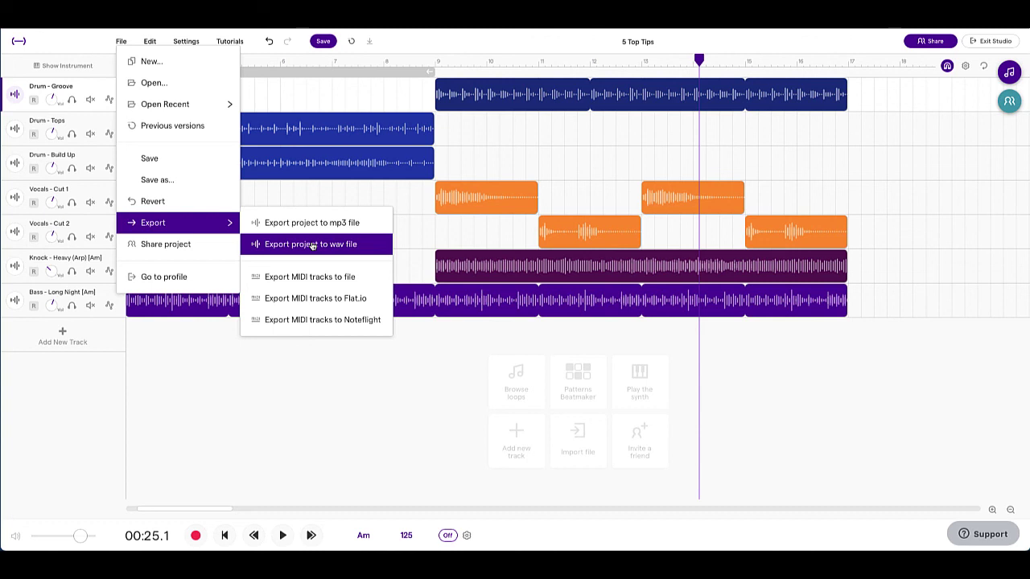
{"action": "left_click", "coordinate": [477, 150]}
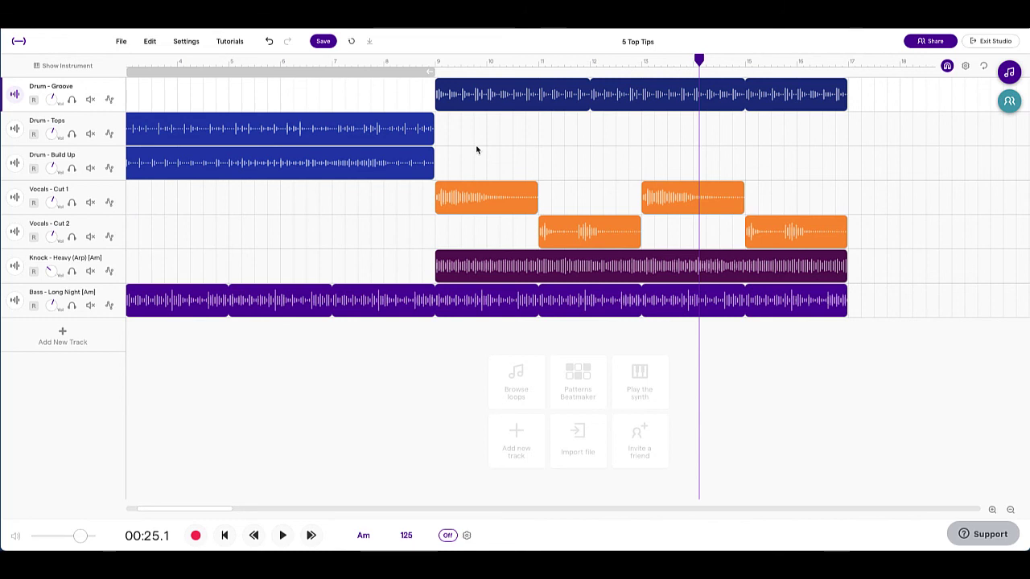